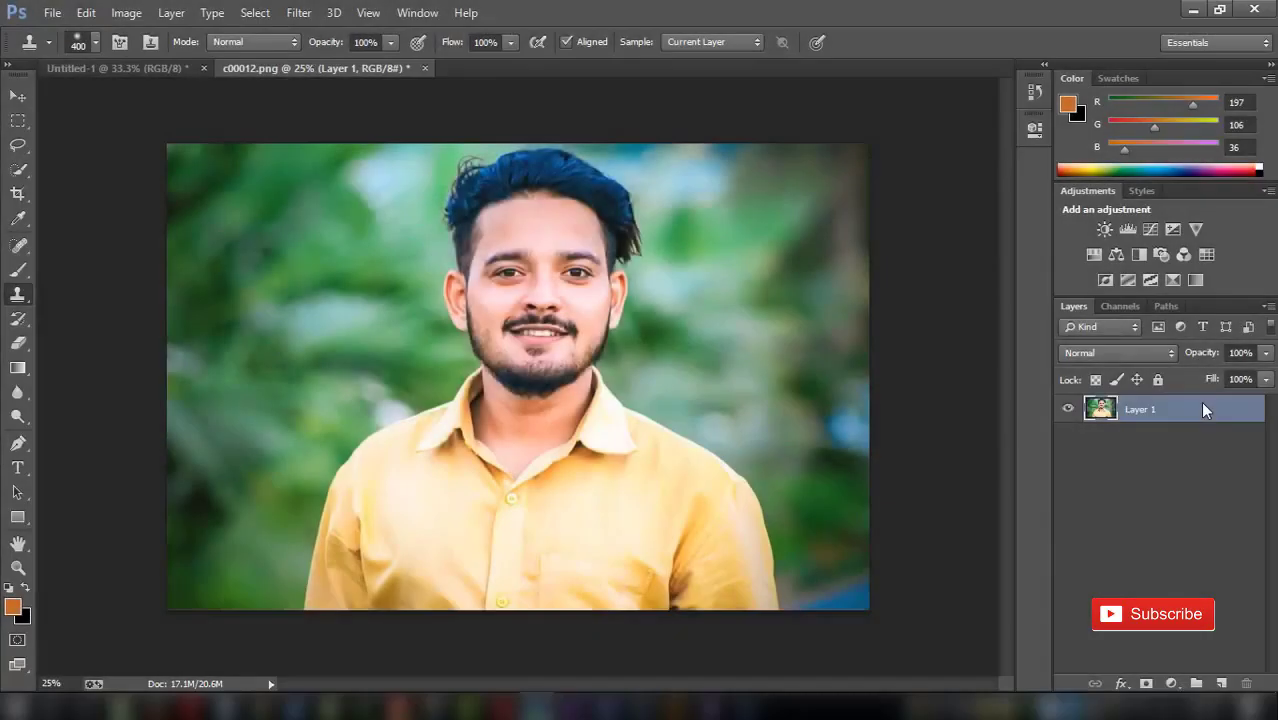
Step: Duplicate Layer 1 to create Layer 1 copy
{"action": "right_click", "coordinate": [1204, 409]}
{"action": "left_click", "coordinate": [879, 177]}
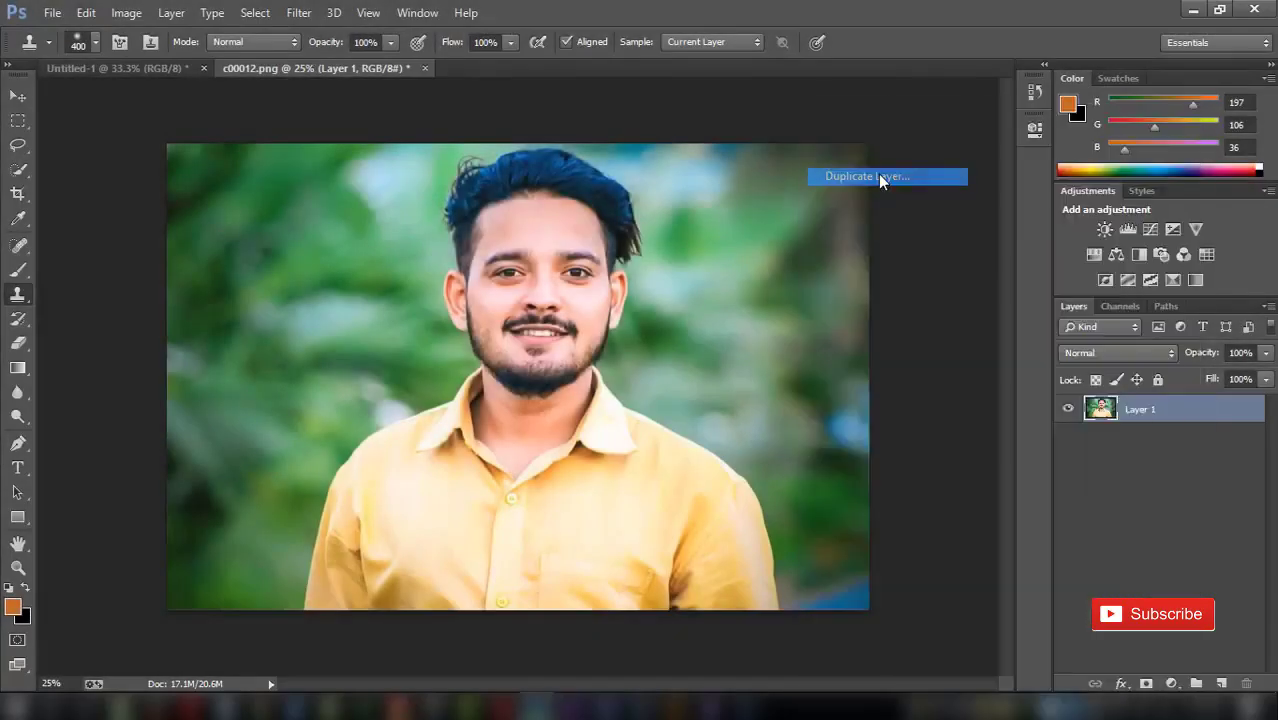
{"action": "left_click", "coordinate": [805, 213]}
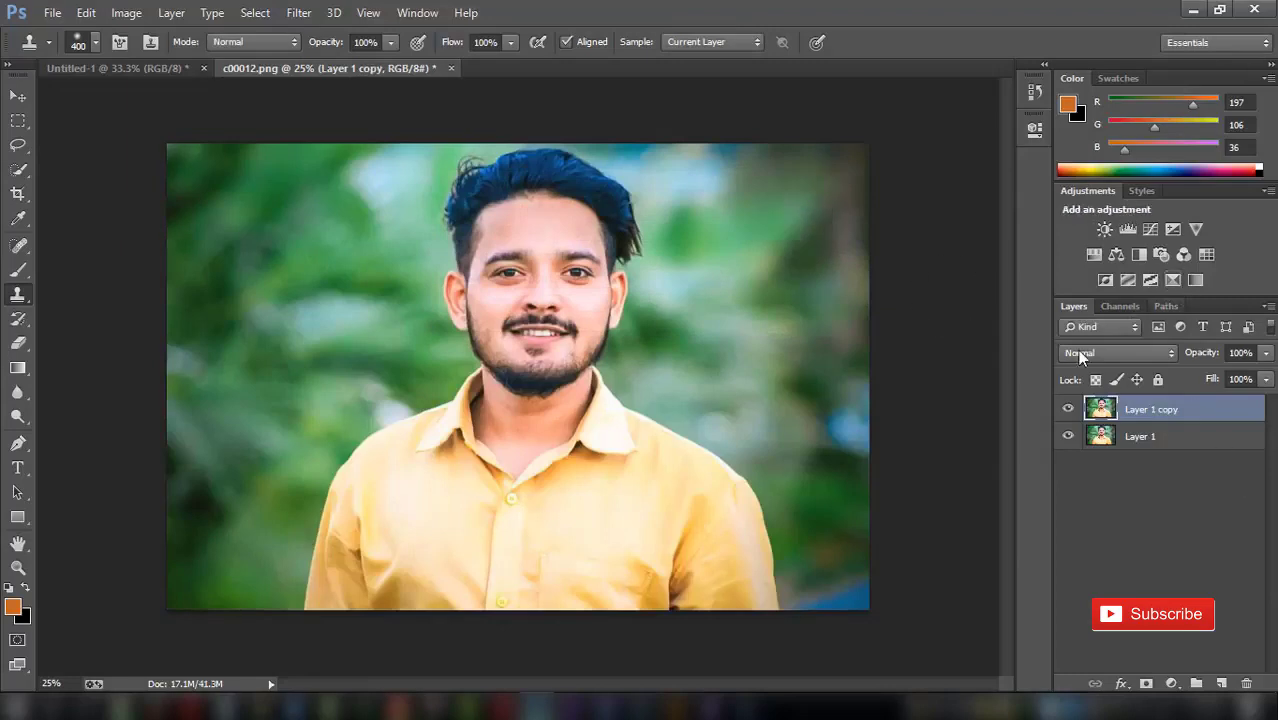
Step: Show the Adjustments panel from the Window menu
{"action": "left_click", "coordinate": [417, 13]}
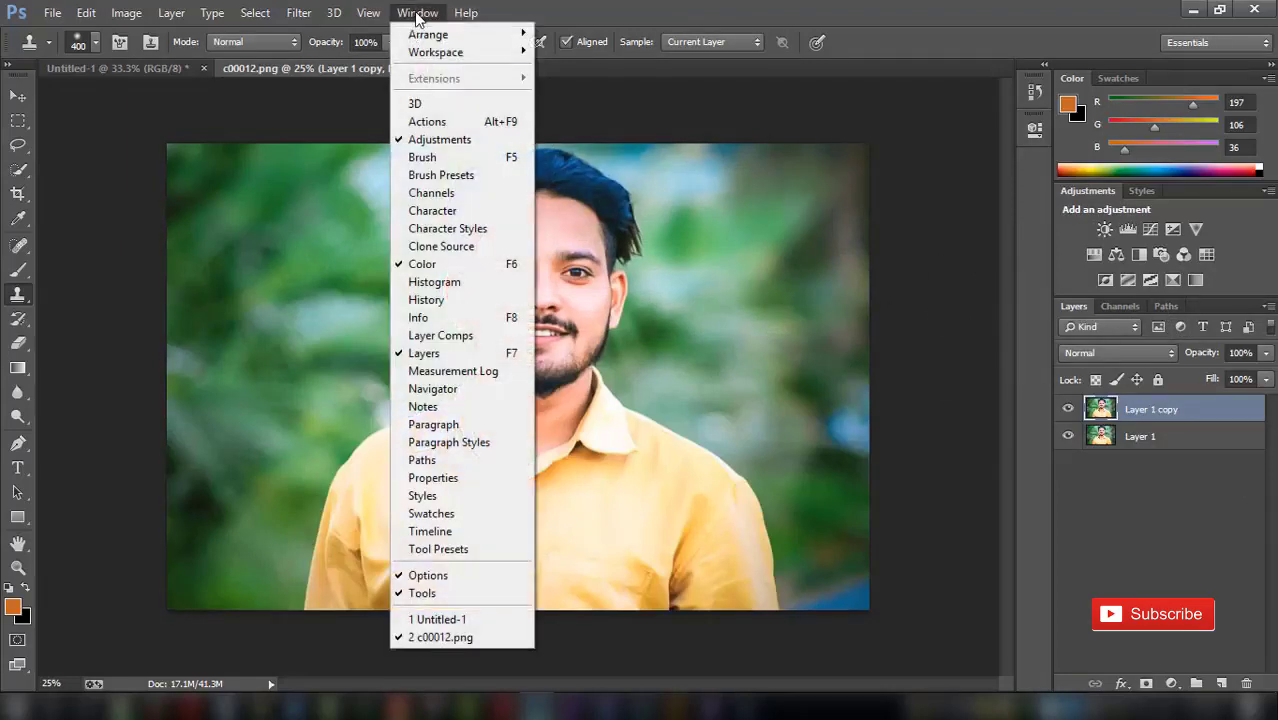
{"action": "left_click", "coordinate": [437, 140]}
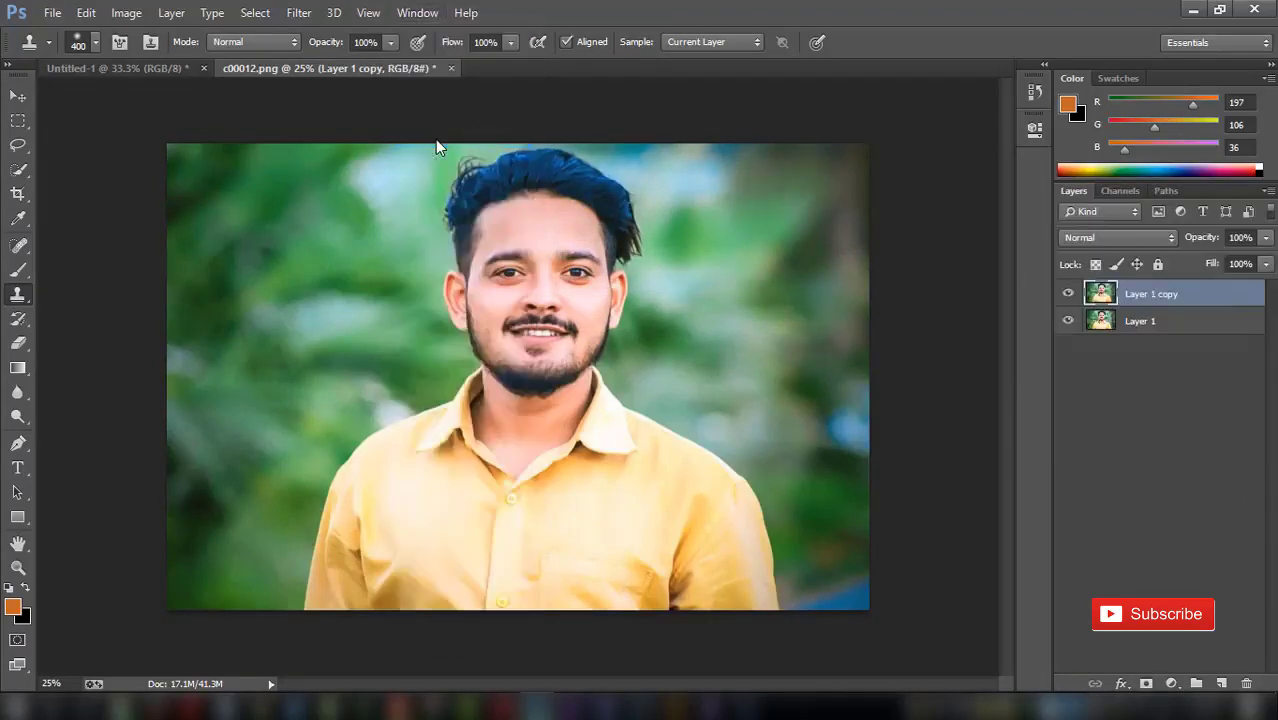
{"action": "left_click", "coordinate": [417, 13]}
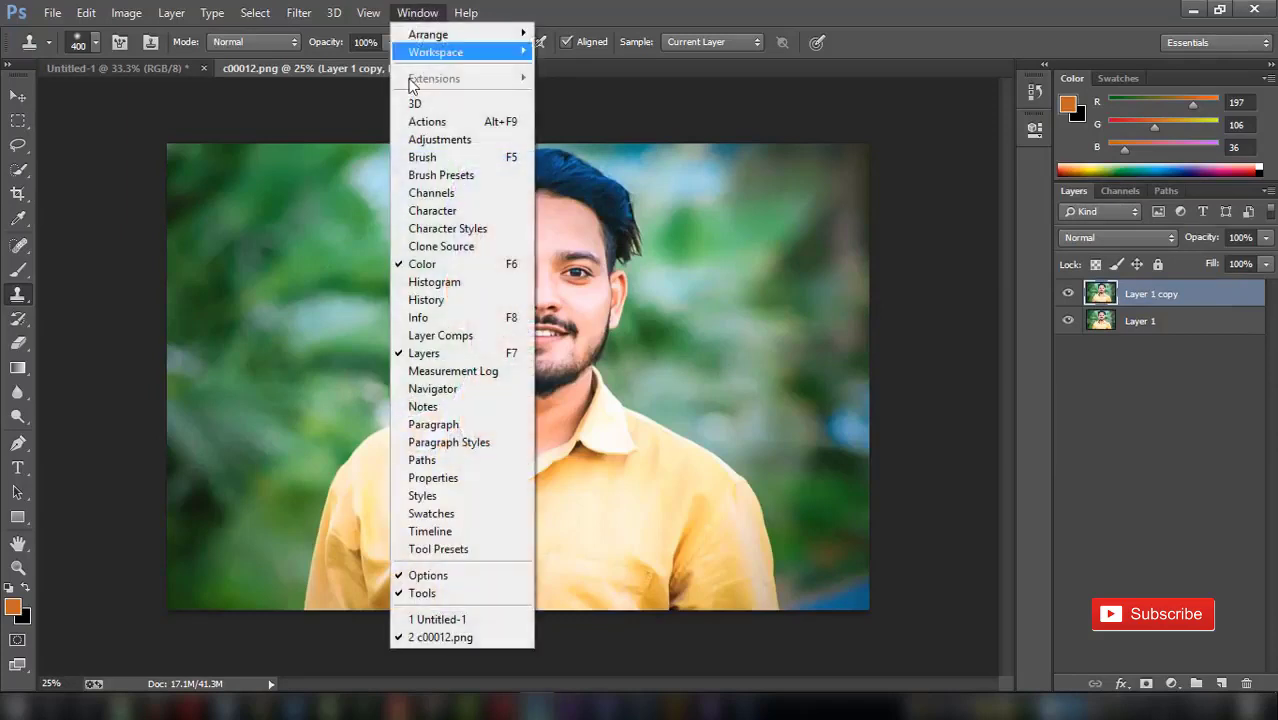
{"action": "left_click", "coordinate": [437, 139]}
Step: Add a Selective Color layer and set Greens to Cyan -100, less Magenta, more Yellow
{"action": "left_click", "coordinate": [1173, 281]}
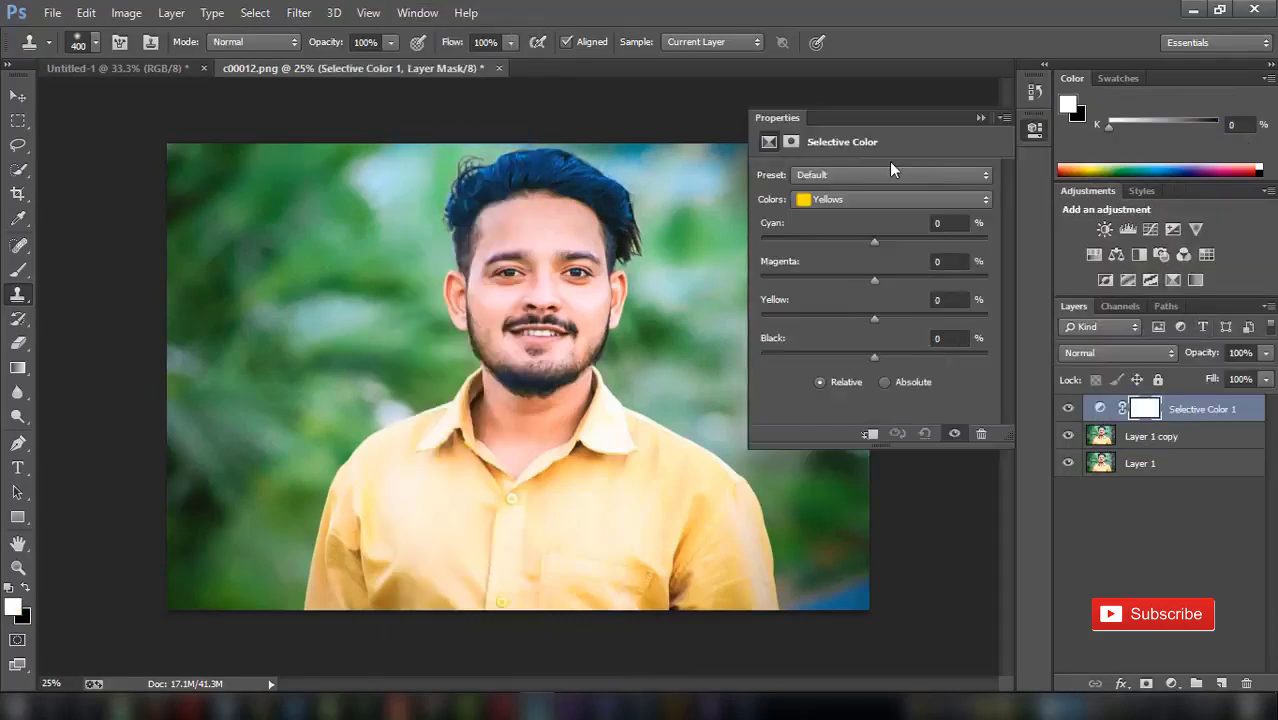
{"action": "left_click", "coordinate": [885, 199]}
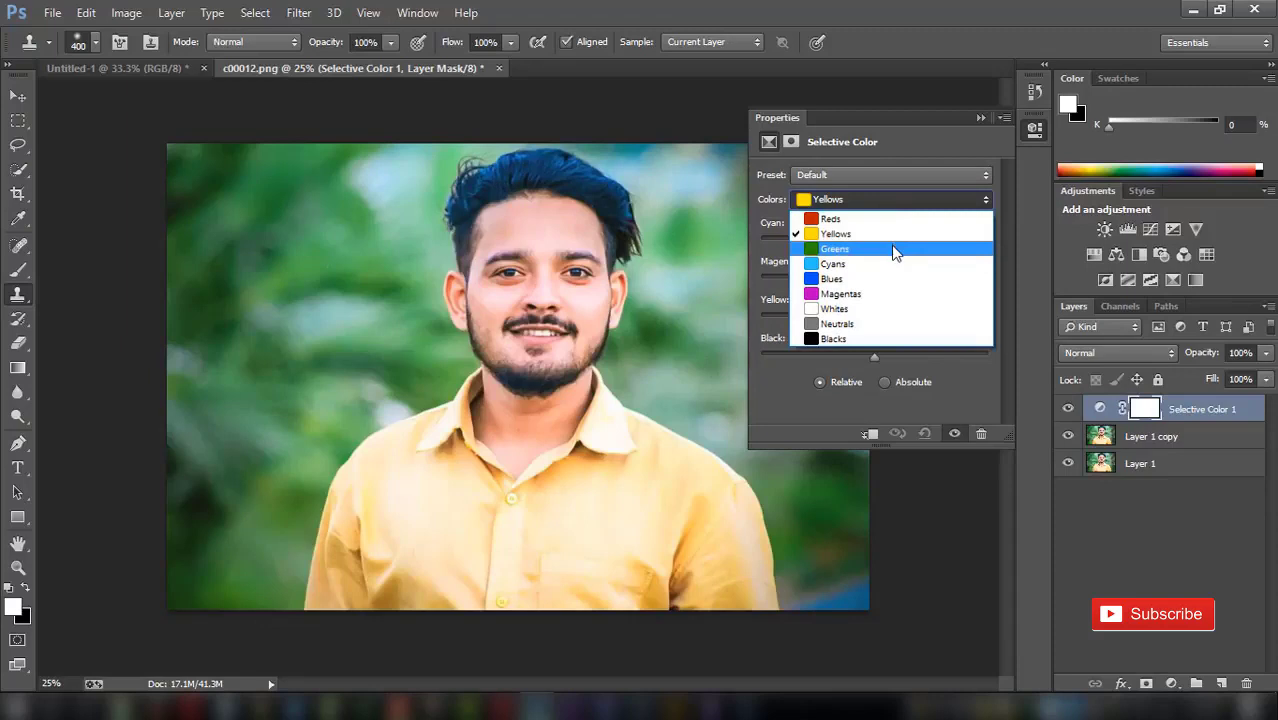
{"action": "left_click", "coordinate": [894, 249]}
{"action": "mouse_move", "coordinate": [871, 242]}
{"action": "left_mouse_down"}
{"action": "mouse_move", "coordinate": [921, 241]}
{"action": "mouse_move", "coordinate": [750, 232]}
{"action": "left_mouse_up"}
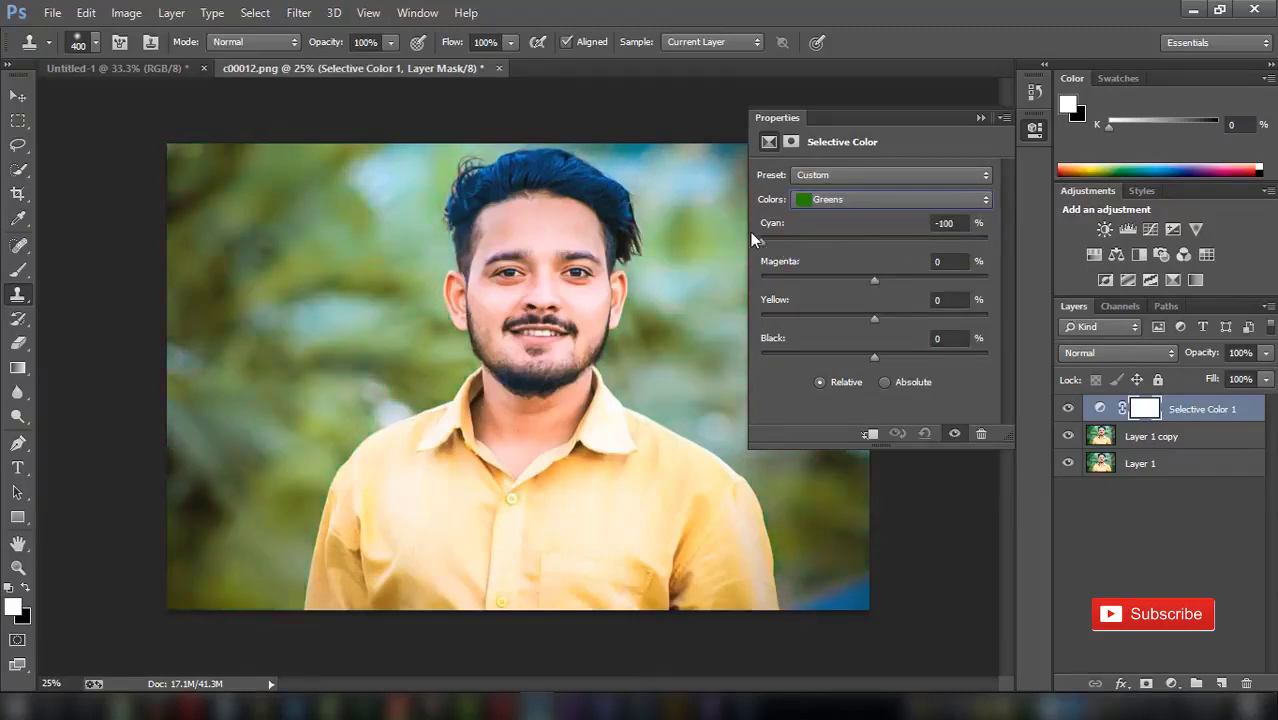
{"action": "mouse_move", "coordinate": [871, 279]}
{"action": "left_mouse_down"}
{"action": "mouse_move", "coordinate": [927, 279]}
{"action": "mouse_move", "coordinate": [828, 274]}
{"action": "left_mouse_up"}
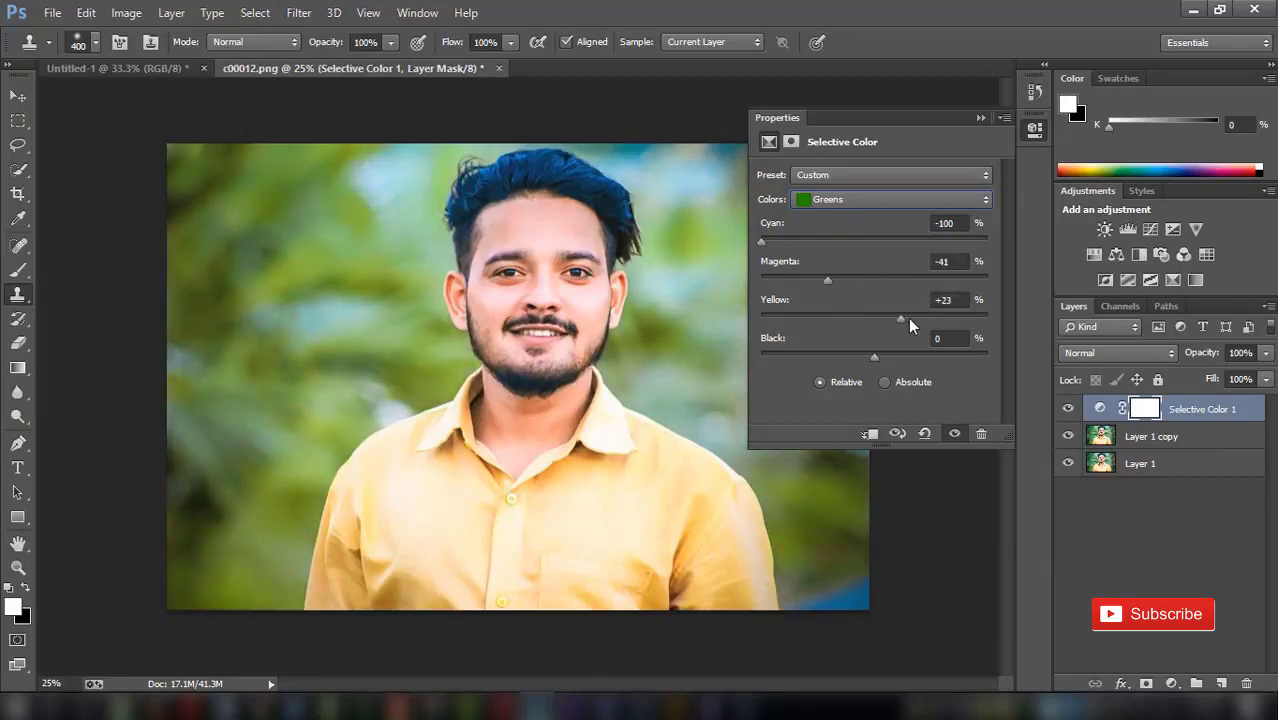
{"action": "left_click_drag", "start_coordinate": [811, 315], "coordinate": [1006, 315]}
Step: Set Selective Color Yellows to Cyan -77, Magenta near zero, Yellow +75, Black -12
{"action": "left_click", "coordinate": [900, 199]}
{"action": "left_click", "coordinate": [869, 233]}
{"action": "left_click_drag", "start_coordinate": [957, 237], "coordinate": [786, 244]}
{"action": "mouse_move", "coordinate": [928, 282]}
{"action": "left_mouse_down"}
{"action": "mouse_move", "coordinate": [869, 283]}
{"action": "mouse_move", "coordinate": [957, 314]}
{"action": "left_mouse_up"}
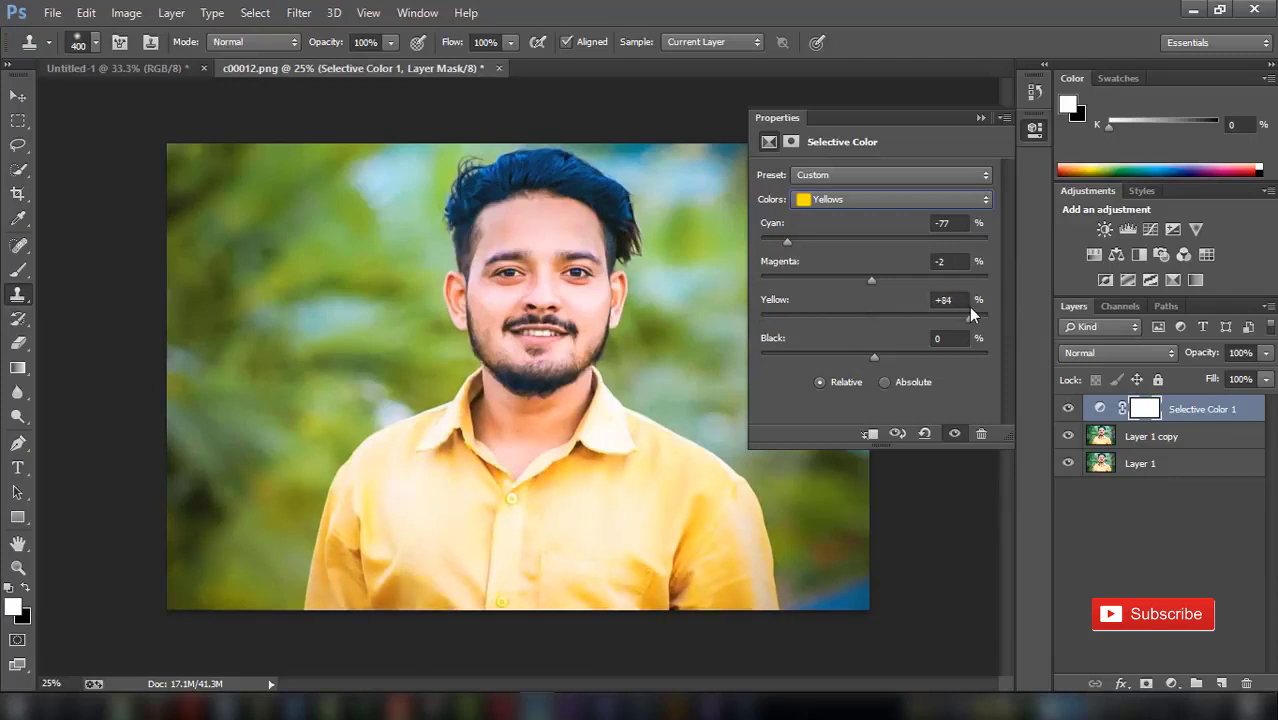
{"action": "left_click_drag", "start_coordinate": [868, 354], "coordinate": [899, 354]}
{"action": "left_click", "coordinate": [981, 117]}
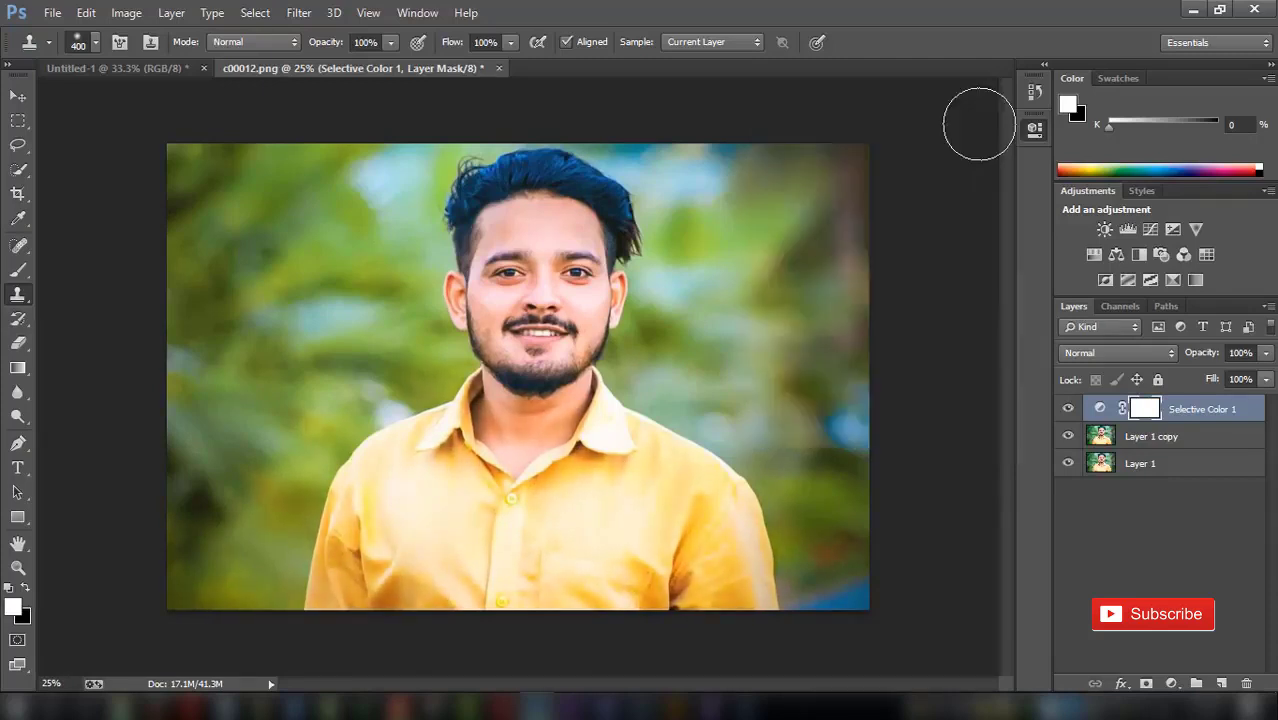
Step: Merge Selective Color 1 down into Layer 1 copy and launch the Camera Raw Filter
{"action": "left_click", "coordinate": [1068, 409]}
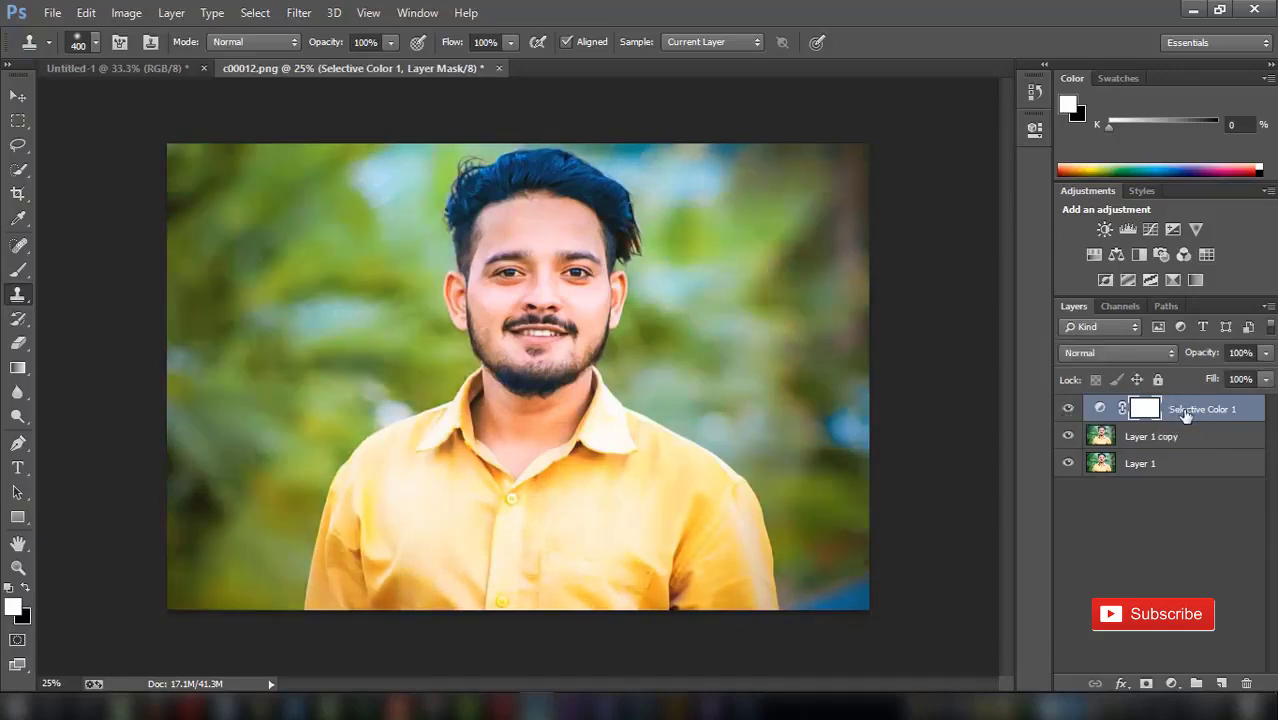
{"action": "right_click", "coordinate": [1190, 419]}
{"action": "left_click", "coordinate": [898, 550]}
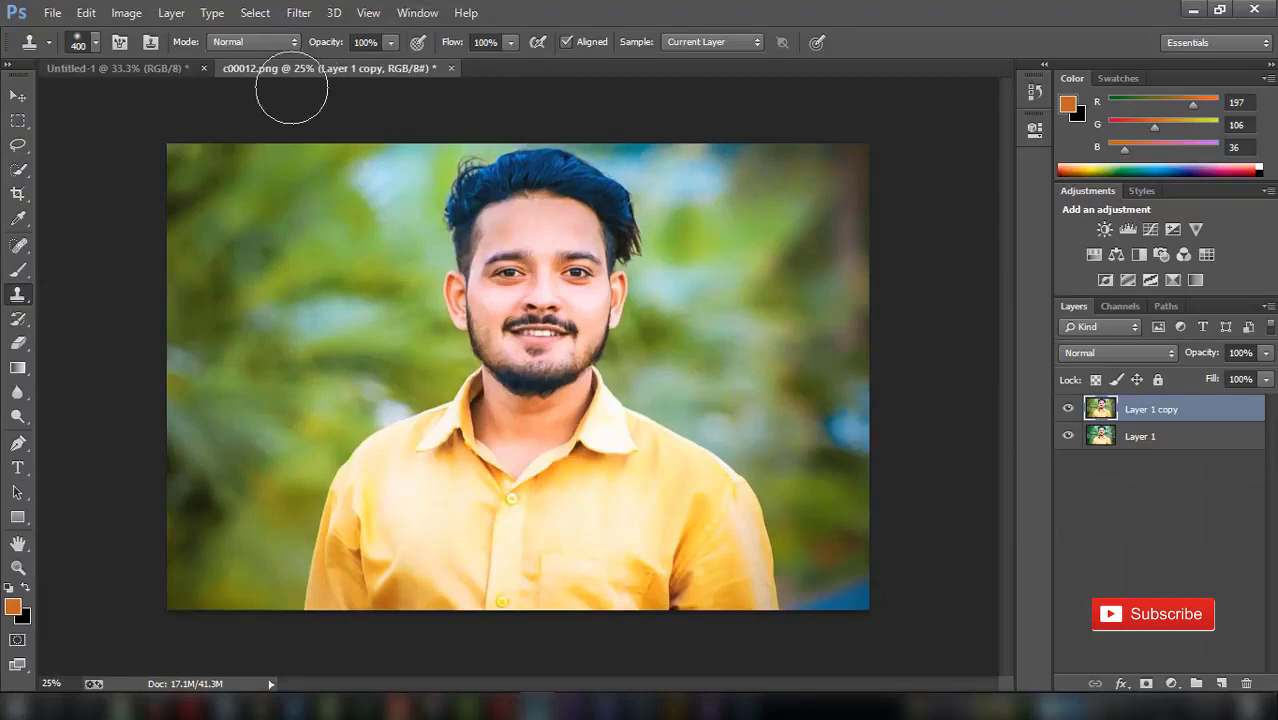
{"action": "left_click", "coordinate": [299, 13]}
{"action": "left_click", "coordinate": [399, 126]}
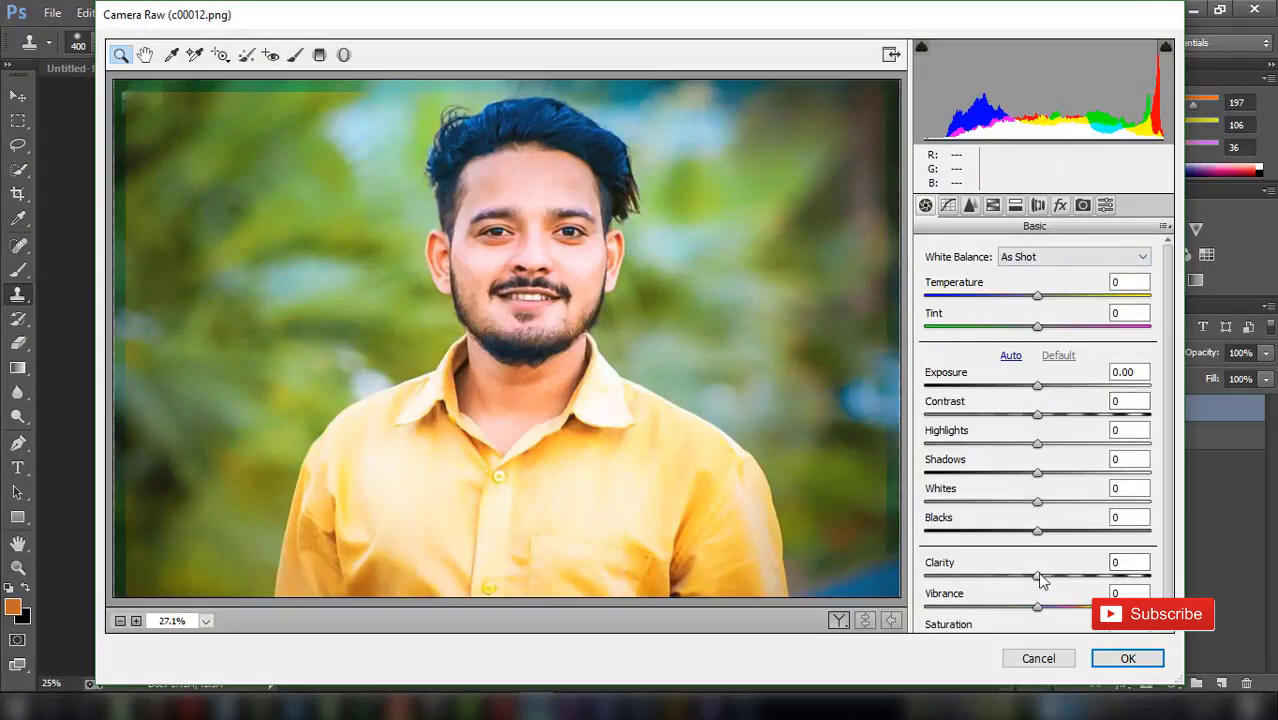
Step: Set Highlights -23, Shadows +4, Whites +6, Blacks +12, Clarity +6, plus slight Vibrance
{"action": "left_click_drag", "start_coordinate": [1038, 573], "coordinate": [1046, 574]}
{"action": "mouse_move", "coordinate": [1037, 530]}
{"action": "left_mouse_down"}
{"action": "mouse_move", "coordinate": [1056, 530]}
{"action": "mouse_move", "coordinate": [1004, 530]}
{"action": "mouse_move", "coordinate": [1048, 530]}
{"action": "mouse_move", "coordinate": [1023, 500]}
{"action": "mouse_move", "coordinate": [1044, 501]}
{"action": "mouse_move", "coordinate": [990, 473]}
{"action": "mouse_move", "coordinate": [1049, 475]}
{"action": "mouse_move", "coordinate": [1028, 447]}
{"action": "mouse_move", "coordinate": [1055, 448]}
{"action": "mouse_move", "coordinate": [987, 448]}
{"action": "mouse_move", "coordinate": [1013, 453]}
{"action": "left_mouse_up"}
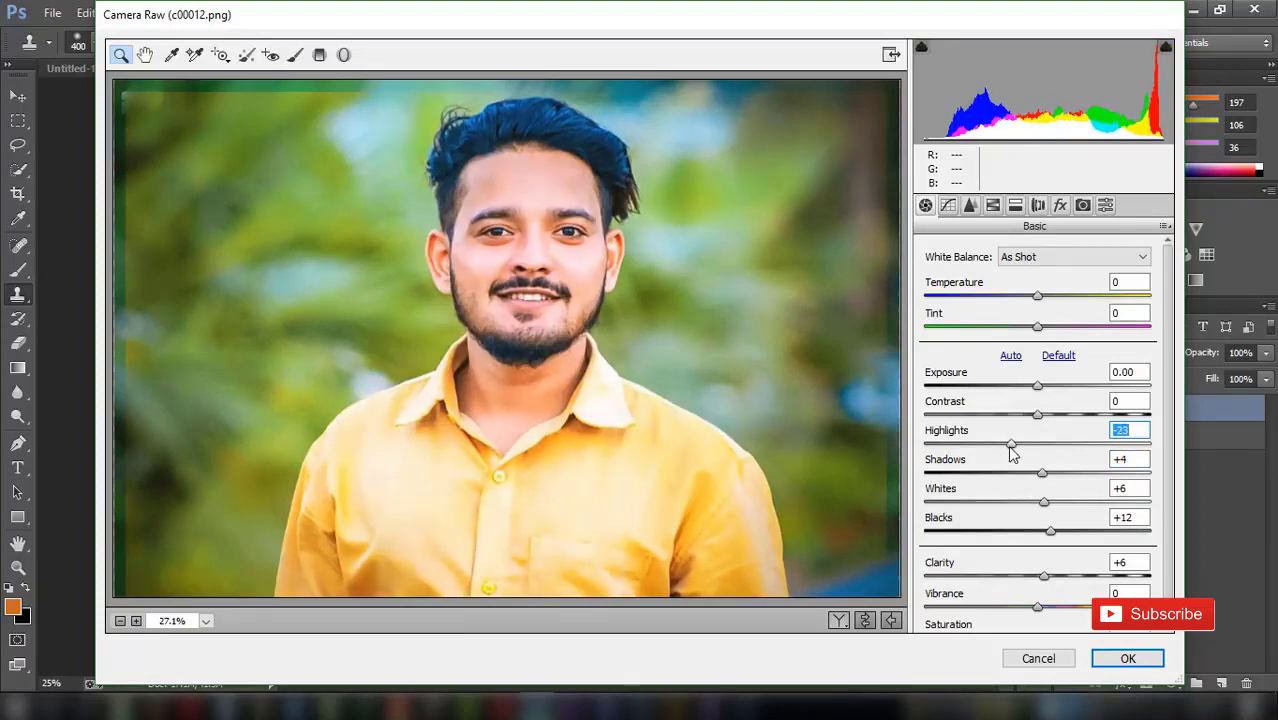
{"action": "scroll", "coordinate": [1045, 470], "scroll_direction": "down", "scroll_amount": 1}
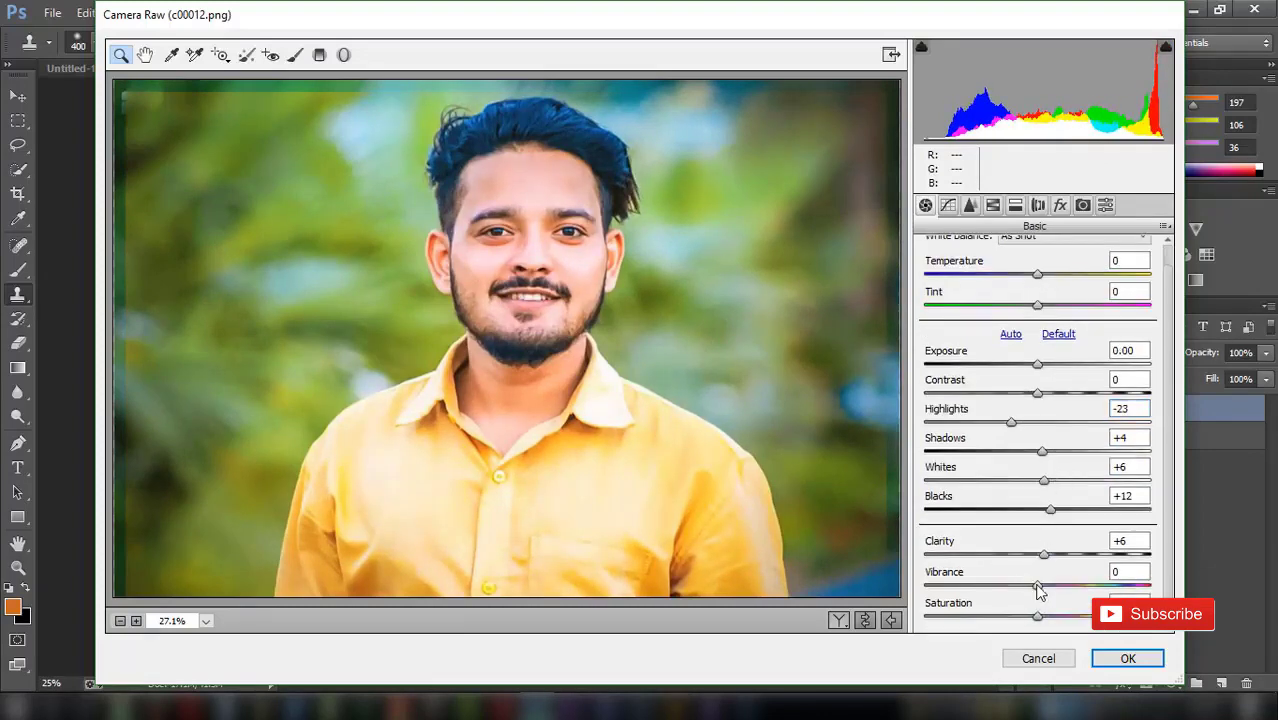
{"action": "left_click_drag", "start_coordinate": [1038, 588], "coordinate": [1040, 585]}
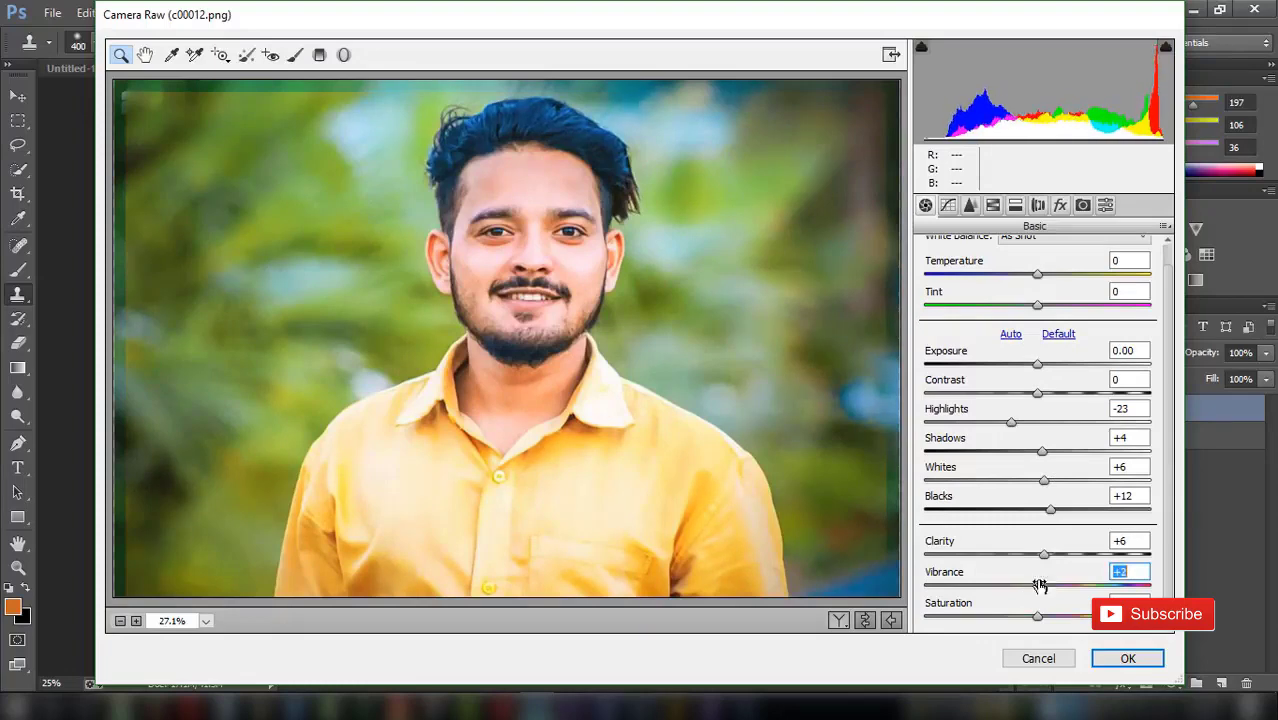
Step: Apply luminance noise reduction of 15, then show the HSL saturation sliders
{"action": "left_click", "coordinate": [970, 206]}
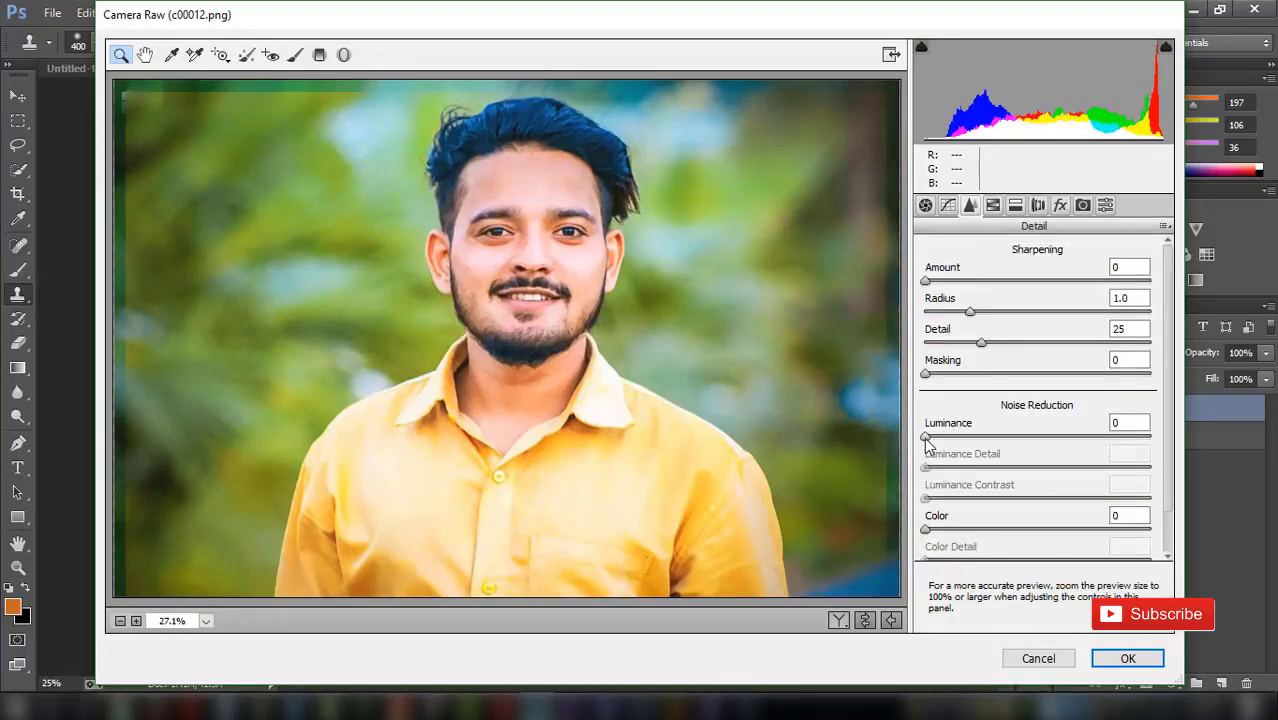
{"action": "left_click_drag", "start_coordinate": [926, 438], "coordinate": [958, 438]}
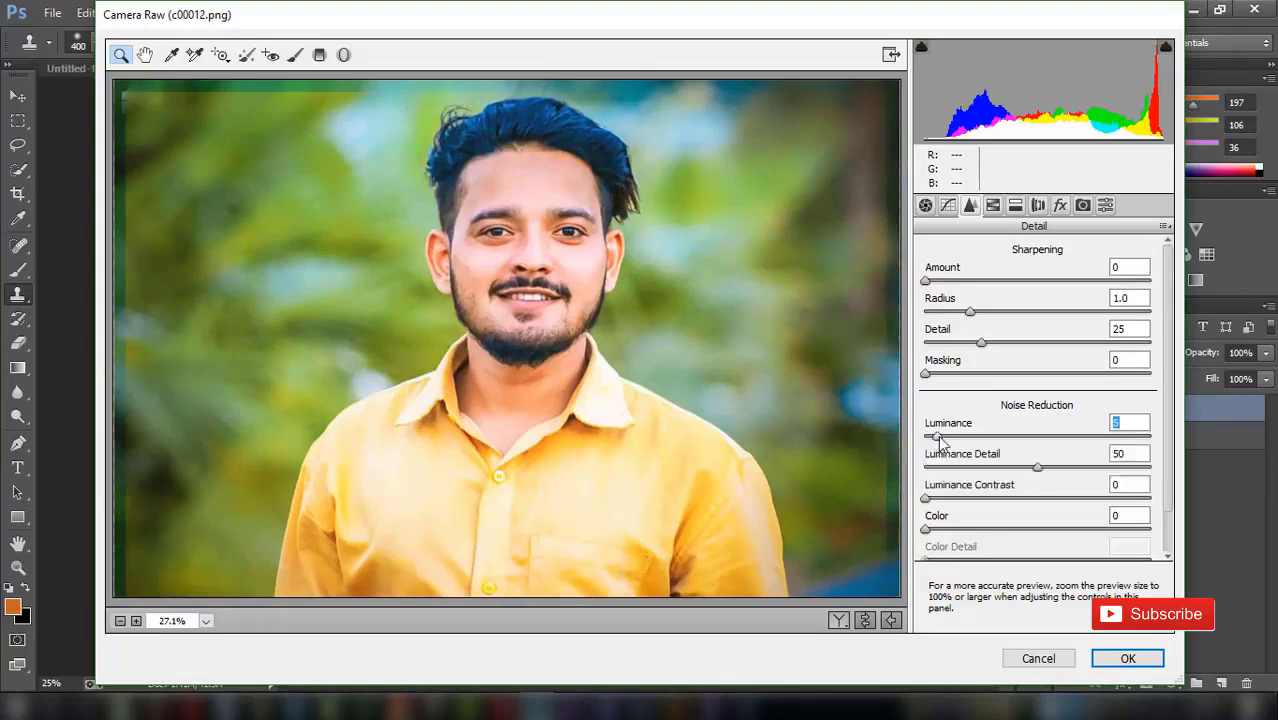
{"action": "left_click", "coordinate": [993, 206]}
{"action": "left_click", "coordinate": [979, 280]}
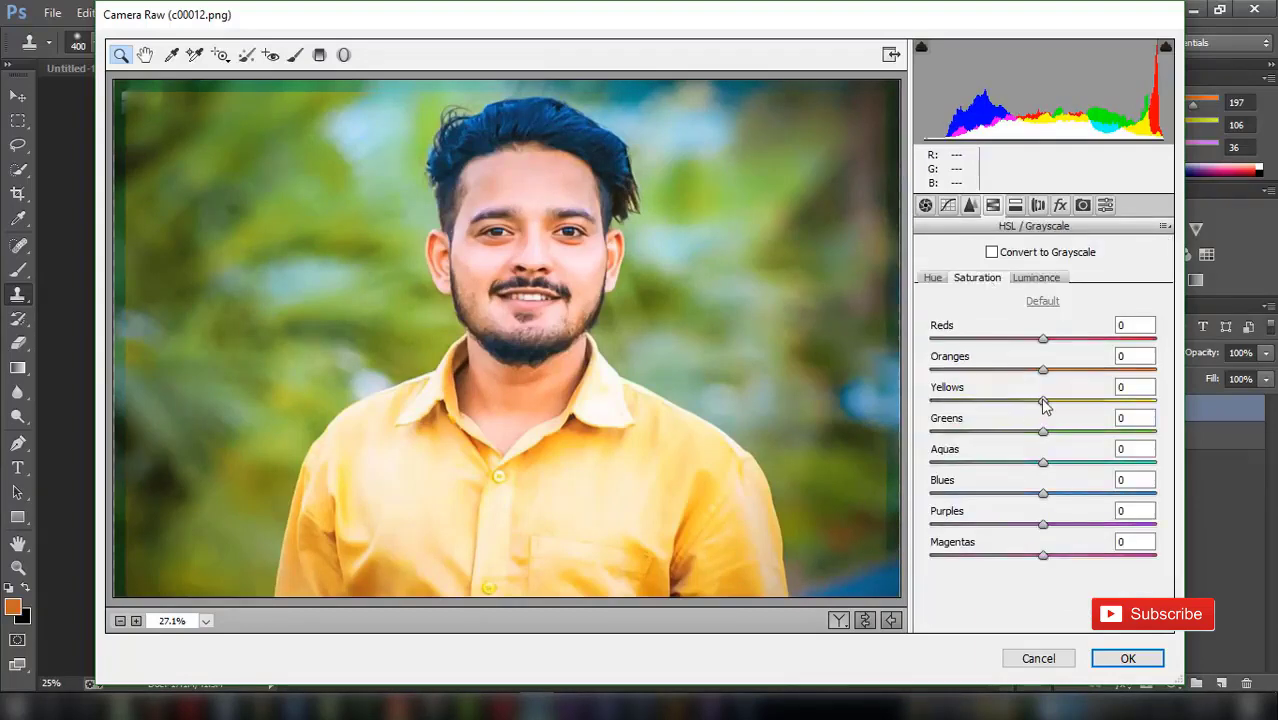
Step: Set HSL saturation Yellows +46 and Greens +17, and shift the Yellows hue
{"action": "left_click_drag", "start_coordinate": [1043, 400], "coordinate": [1172, 398]}
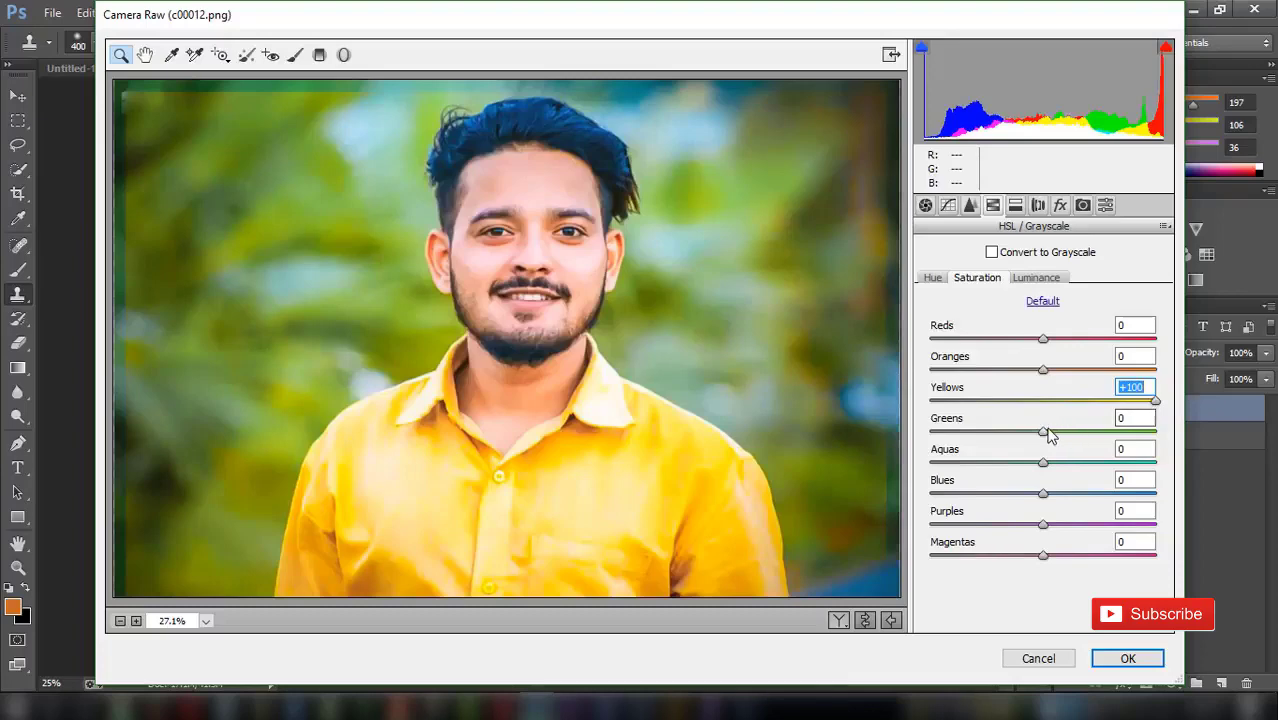
{"action": "mouse_move", "coordinate": [1045, 431]}
{"action": "left_mouse_down"}
{"action": "mouse_move", "coordinate": [937, 428]}
{"action": "mouse_move", "coordinate": [1062, 430]}
{"action": "left_mouse_up"}
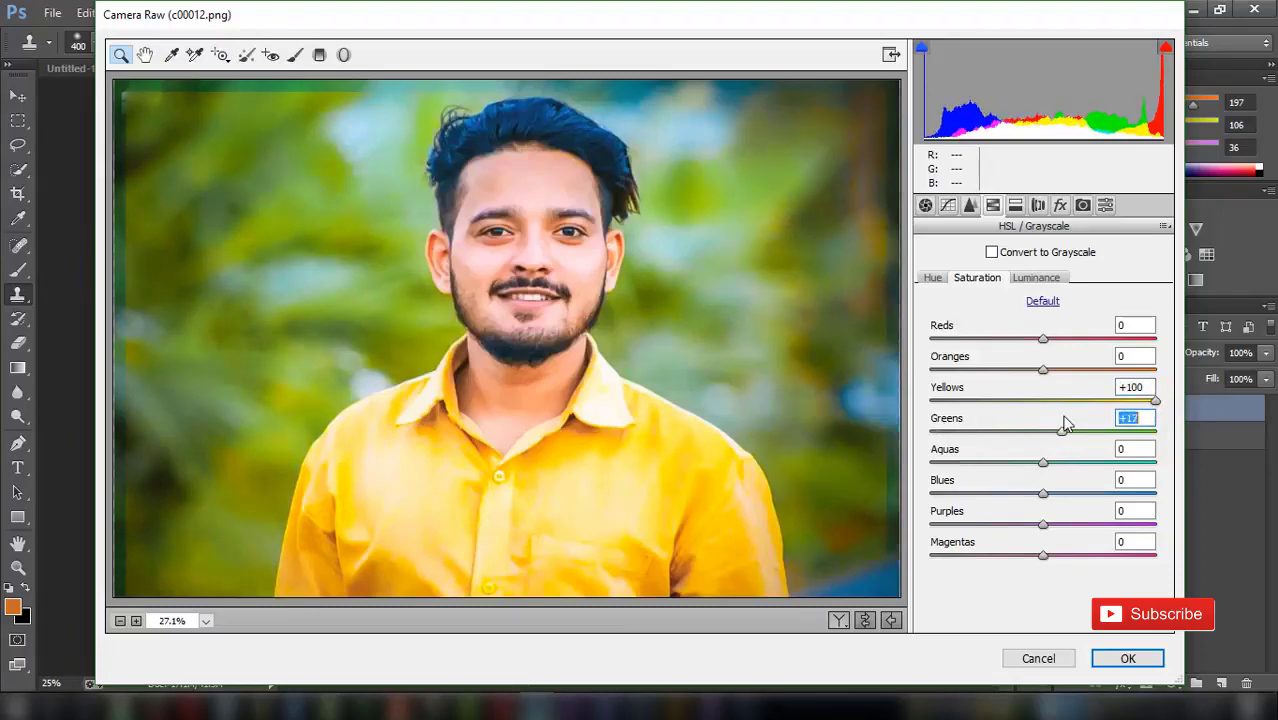
{"action": "mouse_move", "coordinate": [1155, 400]}
{"action": "left_mouse_down"}
{"action": "mouse_move", "coordinate": [1093, 401]}
{"action": "mouse_move", "coordinate": [1001, 432]}
{"action": "mouse_move", "coordinate": [927, 430]}
{"action": "mouse_move", "coordinate": [973, 430]}
{"action": "mouse_move", "coordinate": [960, 430]}
{"action": "left_mouse_up"}
{"action": "left_click", "coordinate": [934, 279]}
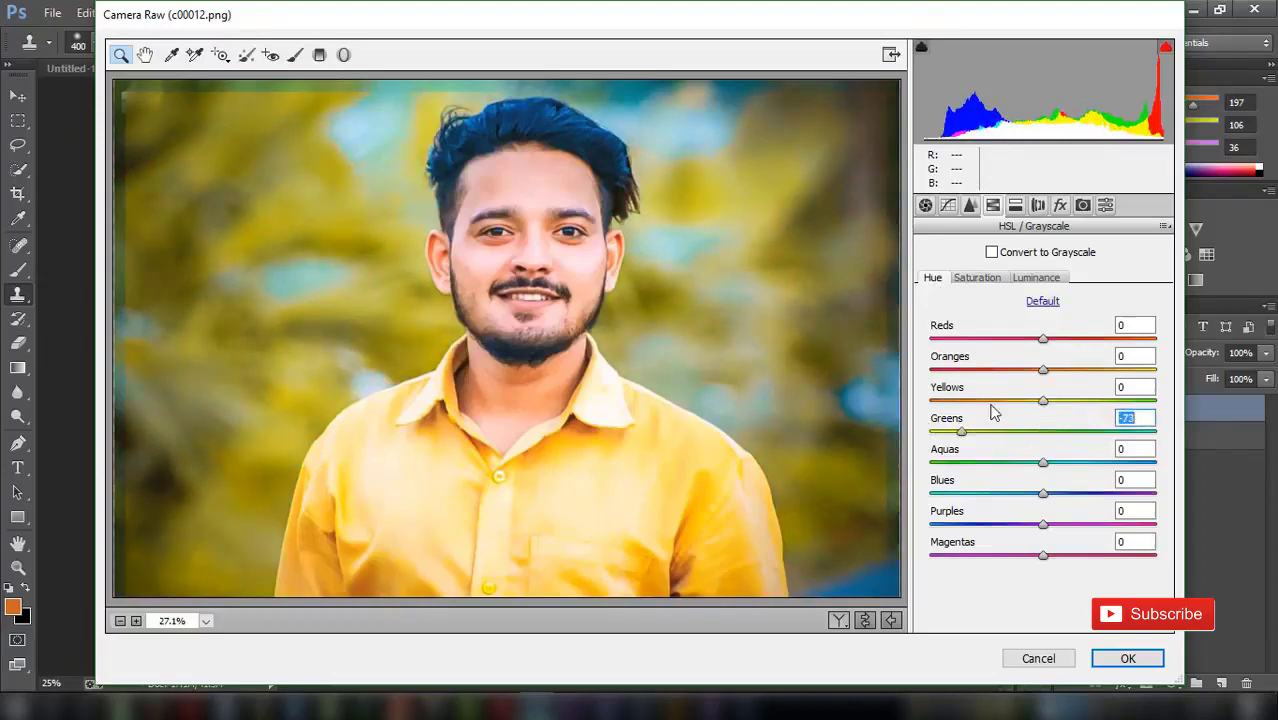
{"action": "mouse_move", "coordinate": [1043, 400]}
{"action": "left_mouse_down"}
{"action": "mouse_move", "coordinate": [984, 398]}
{"action": "mouse_move", "coordinate": [1066, 403]}
{"action": "left_mouse_up"}
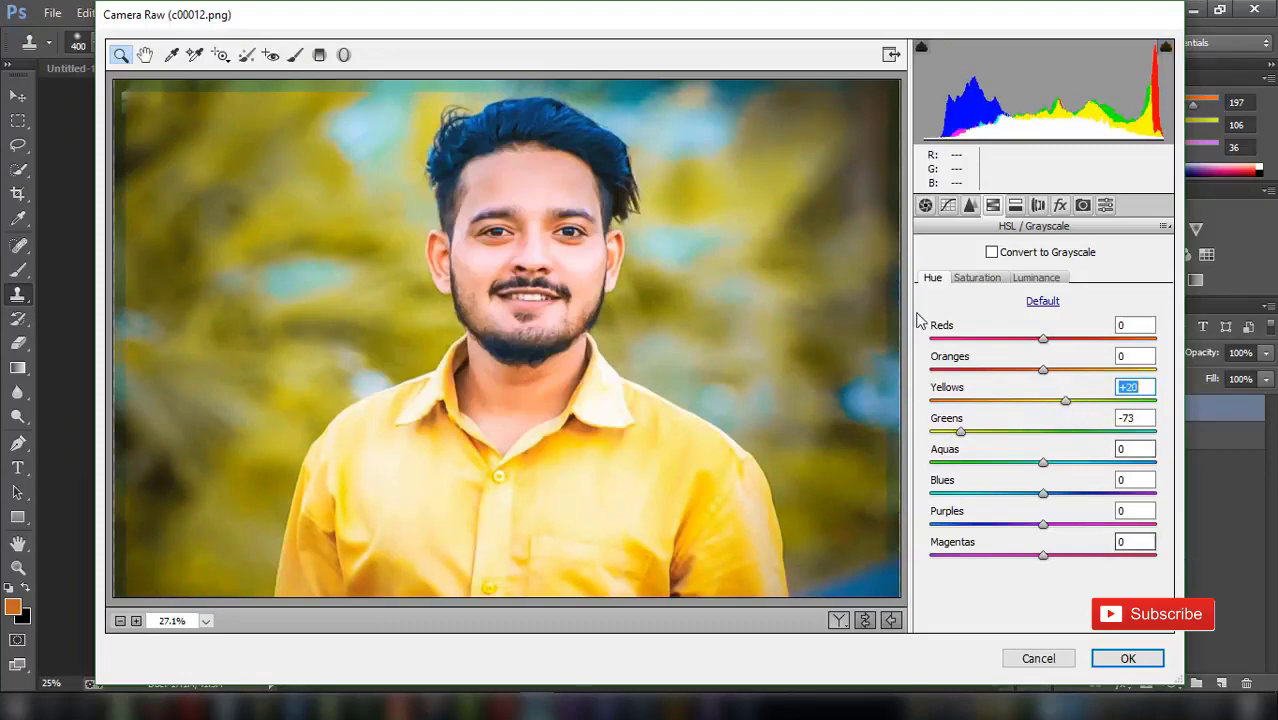
Step: Set saturation Blues -25 and Aquas +18, and Yellows luminance -23
{"action": "left_click", "coordinate": [977, 277]}
{"action": "left_click_drag", "start_coordinate": [1043, 492], "coordinate": [930, 483]}
{"action": "mouse_move", "coordinate": [1044, 463]}
{"action": "left_mouse_down"}
{"action": "mouse_move", "coordinate": [938, 466]}
{"action": "mouse_move", "coordinate": [1072, 470]}
{"action": "mouse_move", "coordinate": [1024, 464]}
{"action": "left_mouse_up"}
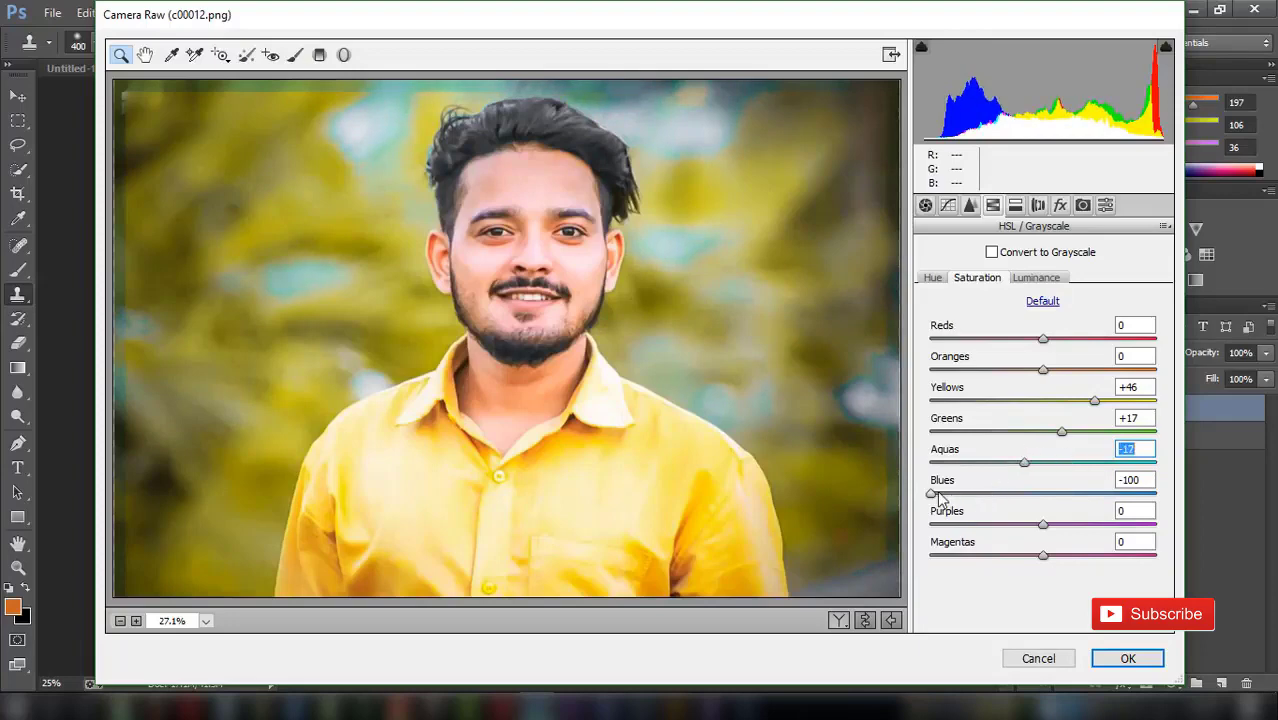
{"action": "mouse_move", "coordinate": [938, 495]}
{"action": "left_mouse_down"}
{"action": "mouse_move", "coordinate": [1030, 498]}
{"action": "mouse_move", "coordinate": [1015, 497]}
{"action": "mouse_move", "coordinate": [1060, 468]}
{"action": "left_mouse_up"}
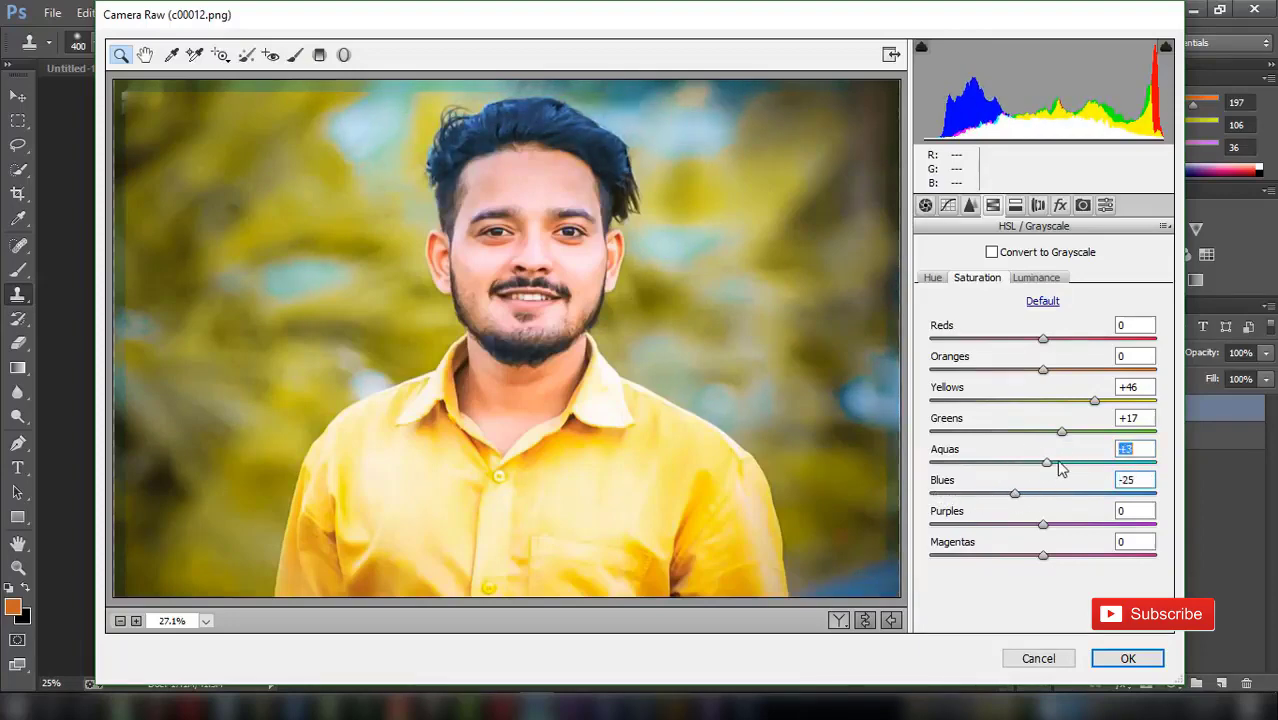
{"action": "left_click", "coordinate": [1036, 278]}
{"action": "left_click_drag", "start_coordinate": [1043, 401], "coordinate": [1018, 402]}
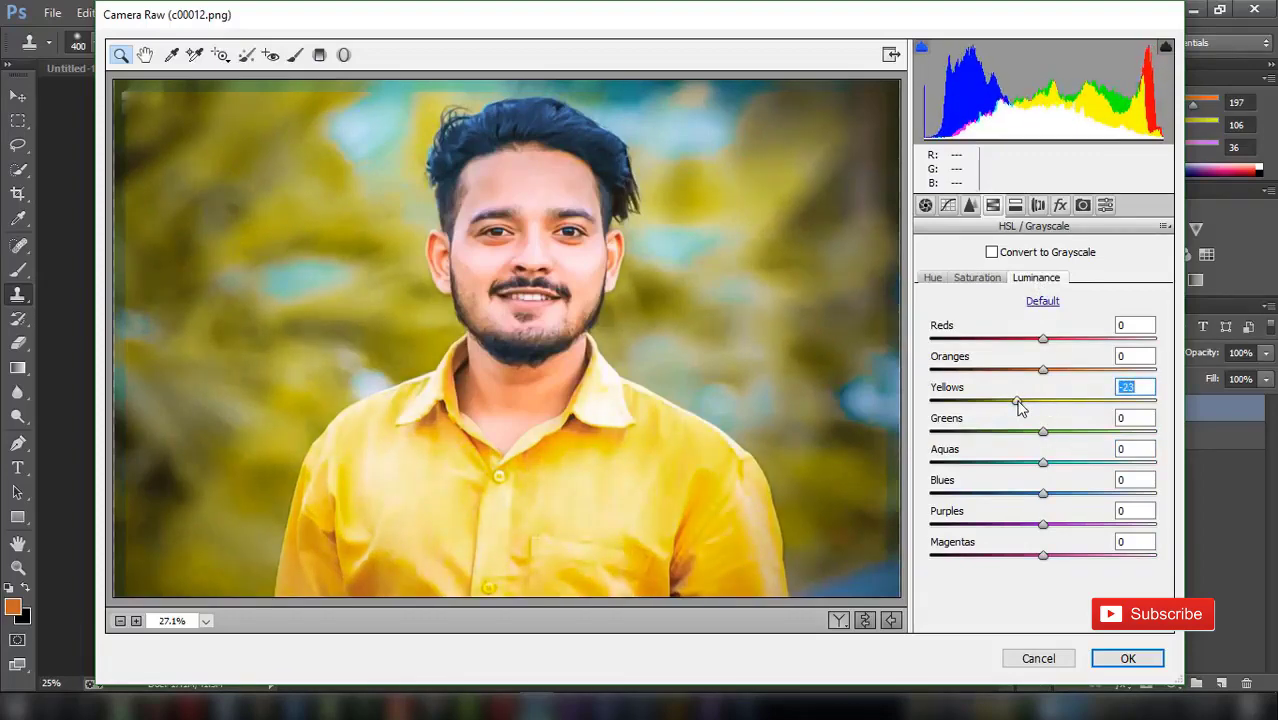
Step: Add a subtle post-crop vignette and apply the Camera Raw edits to Layer 1 copy
{"action": "left_click", "coordinate": [1059, 206]}
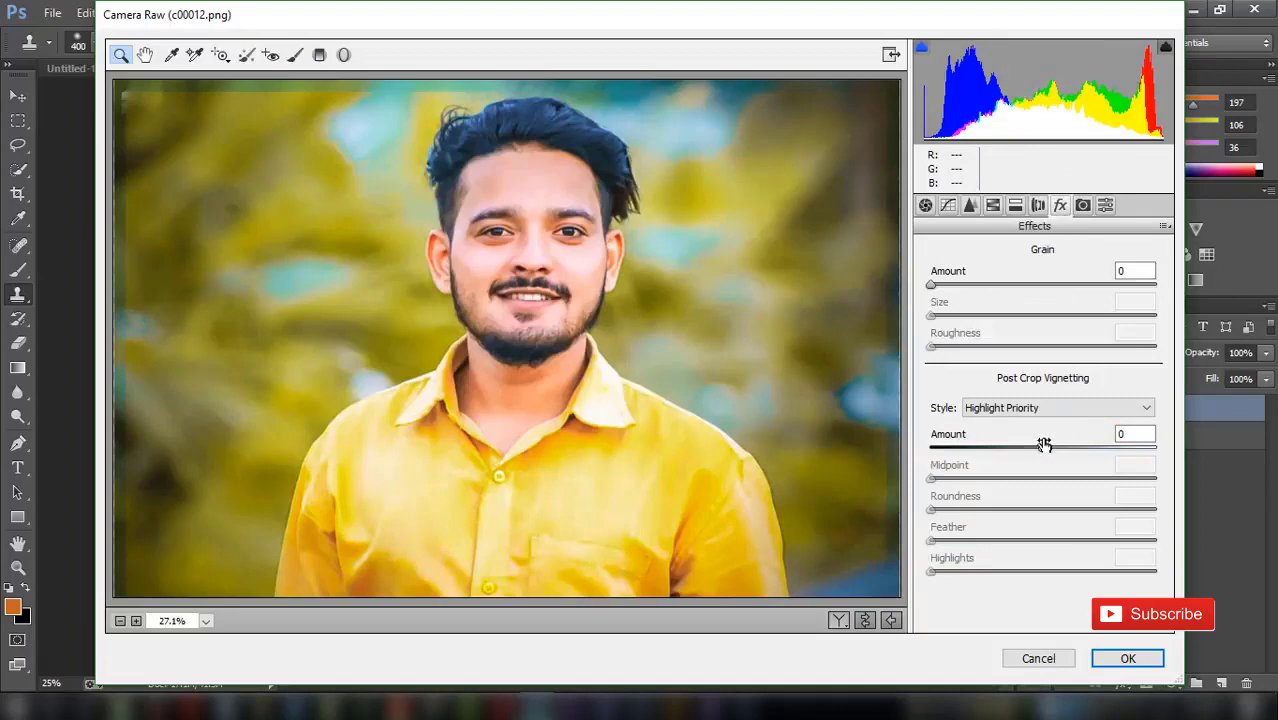
{"action": "left_click_drag", "start_coordinate": [1043, 444], "coordinate": [1033, 450]}
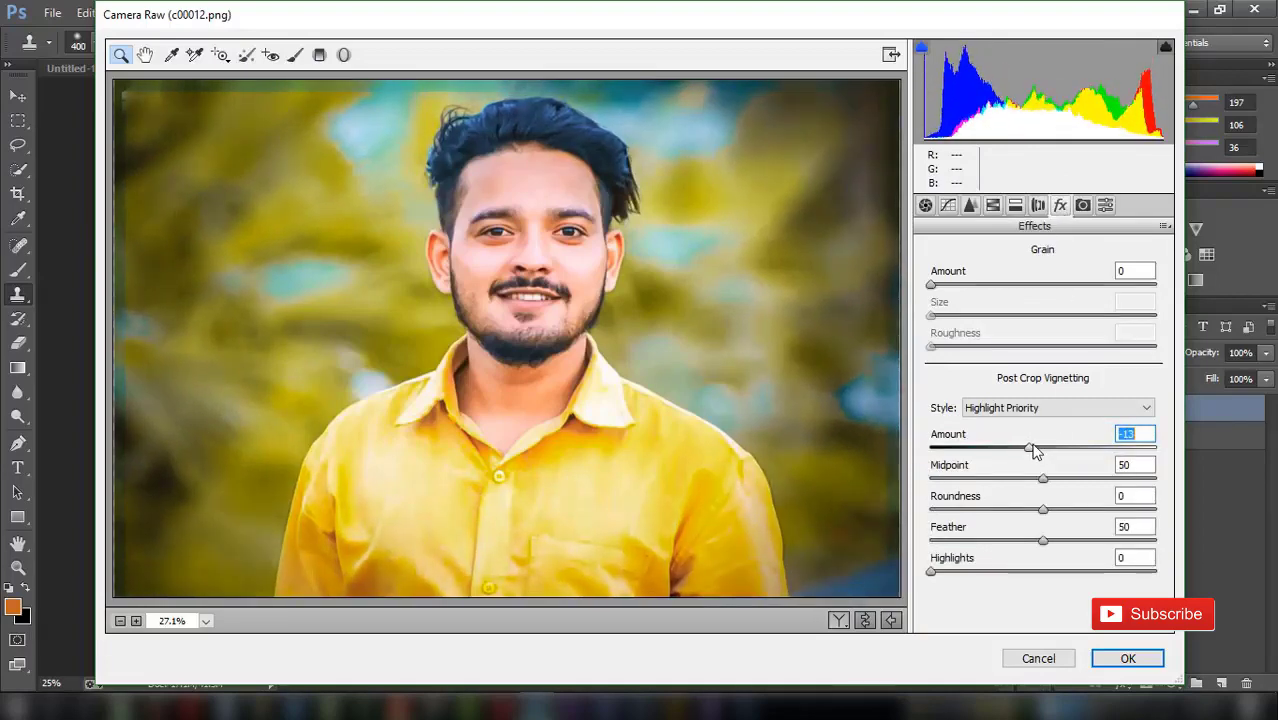
{"action": "left_click", "coordinate": [948, 206]}
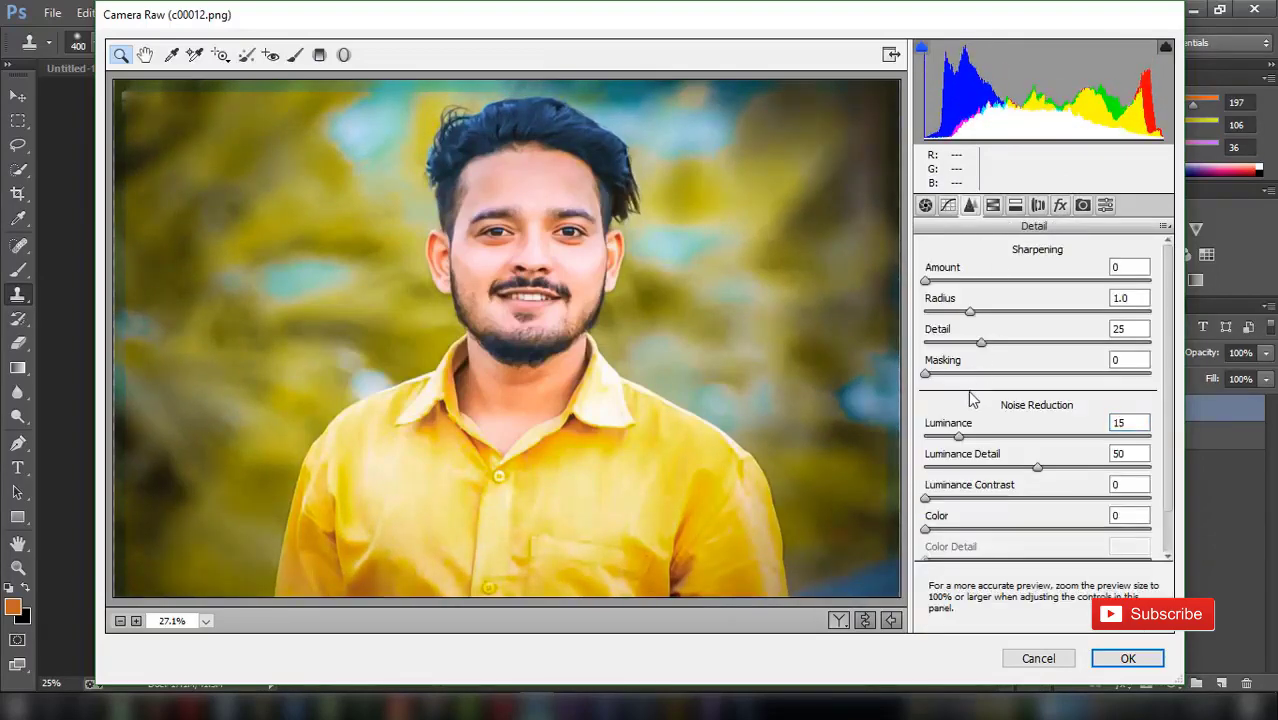
{"action": "left_click", "coordinate": [1127, 658]}
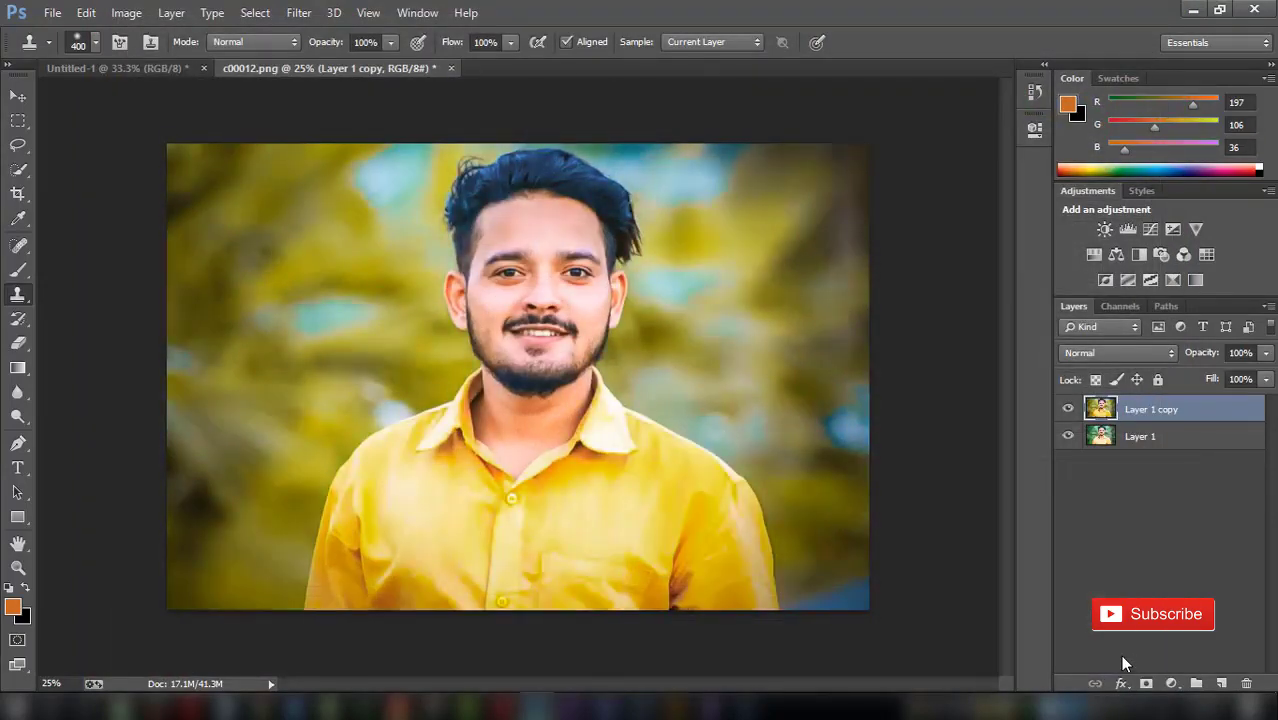
Step: Add a Color Lookup layer and preview LUTs such as Soft_Warming, HorrorBlue and Kodak 5218
{"action": "left_click", "coordinate": [17, 97]}
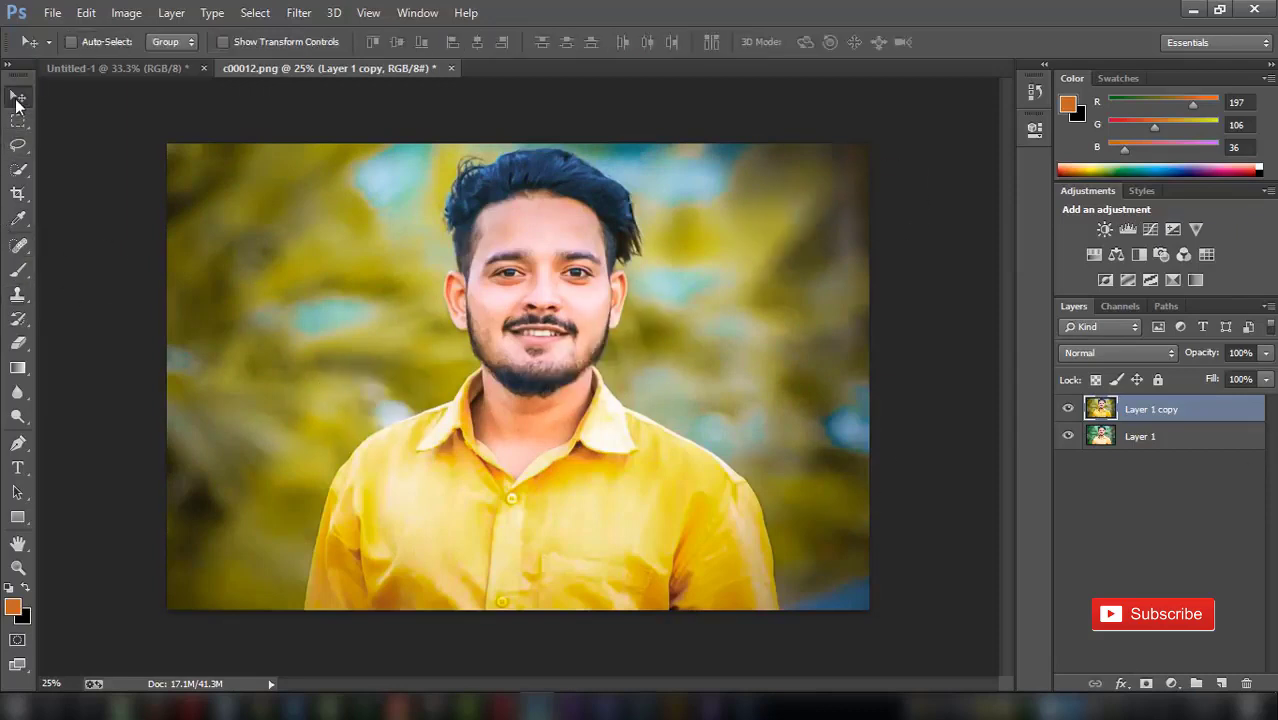
{"action": "left_click", "coordinate": [1172, 684]}
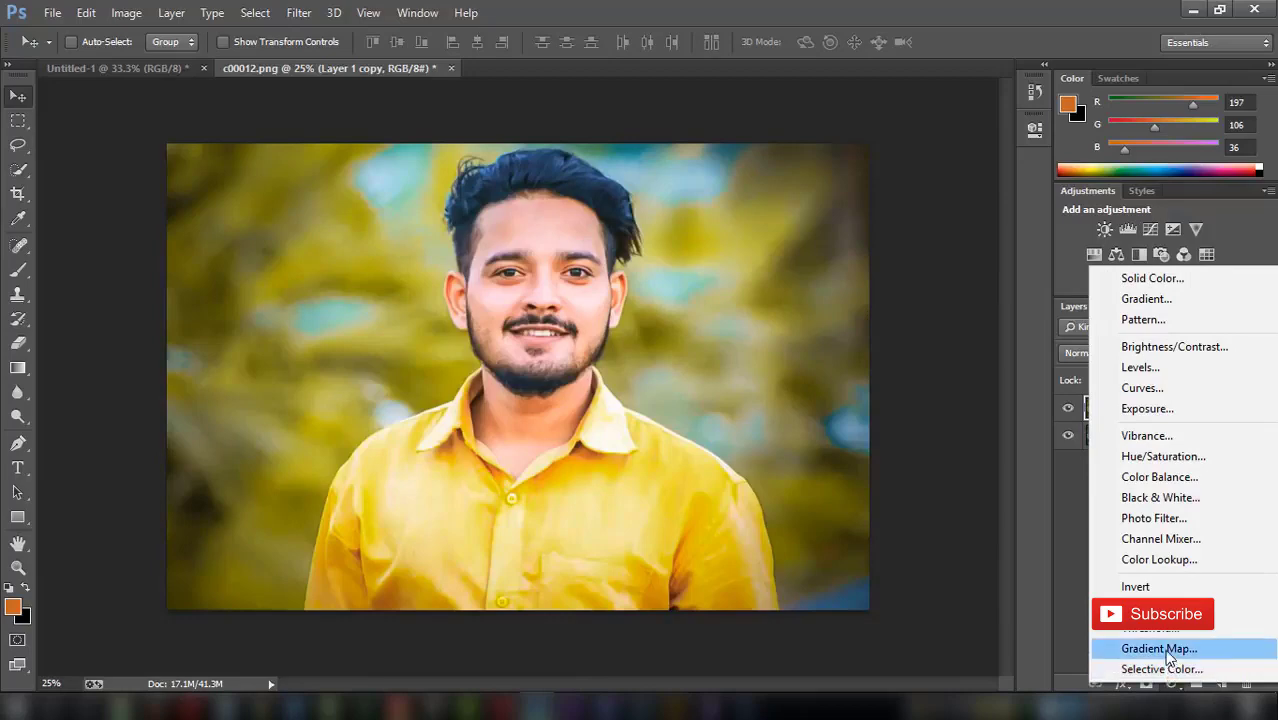
{"action": "left_click", "coordinate": [1160, 559]}
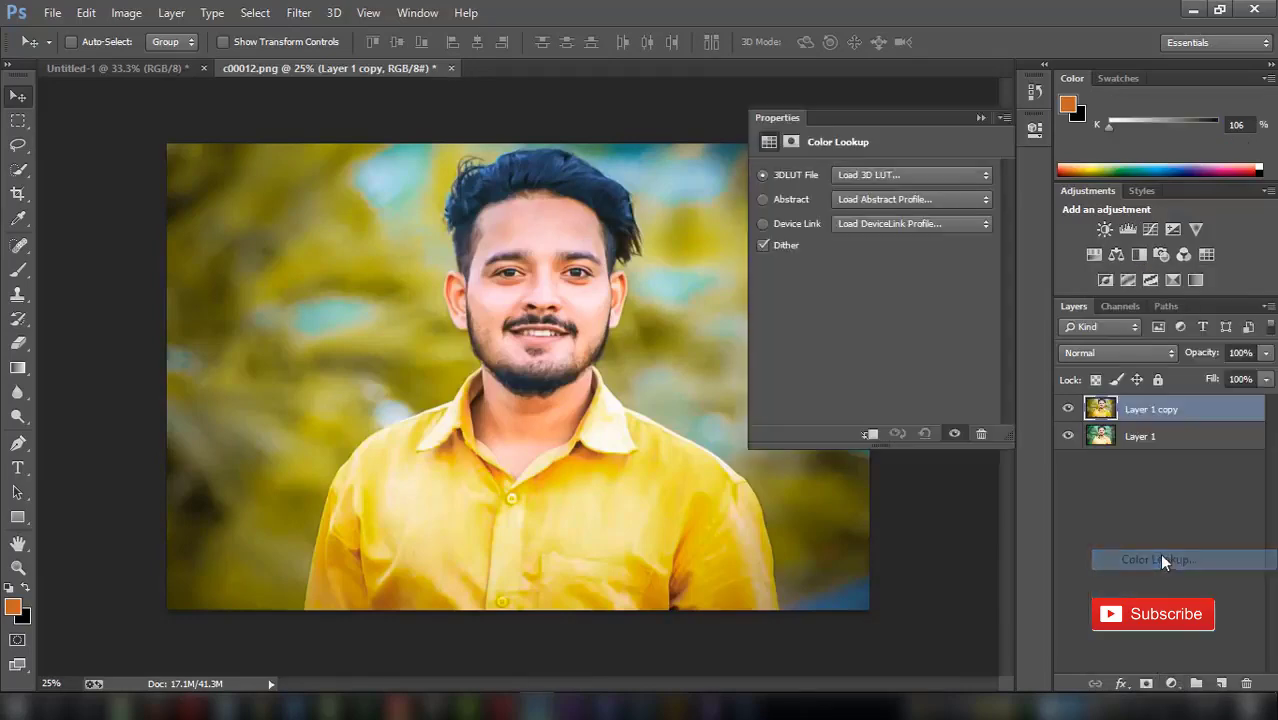
{"action": "left_click", "coordinate": [887, 173]}
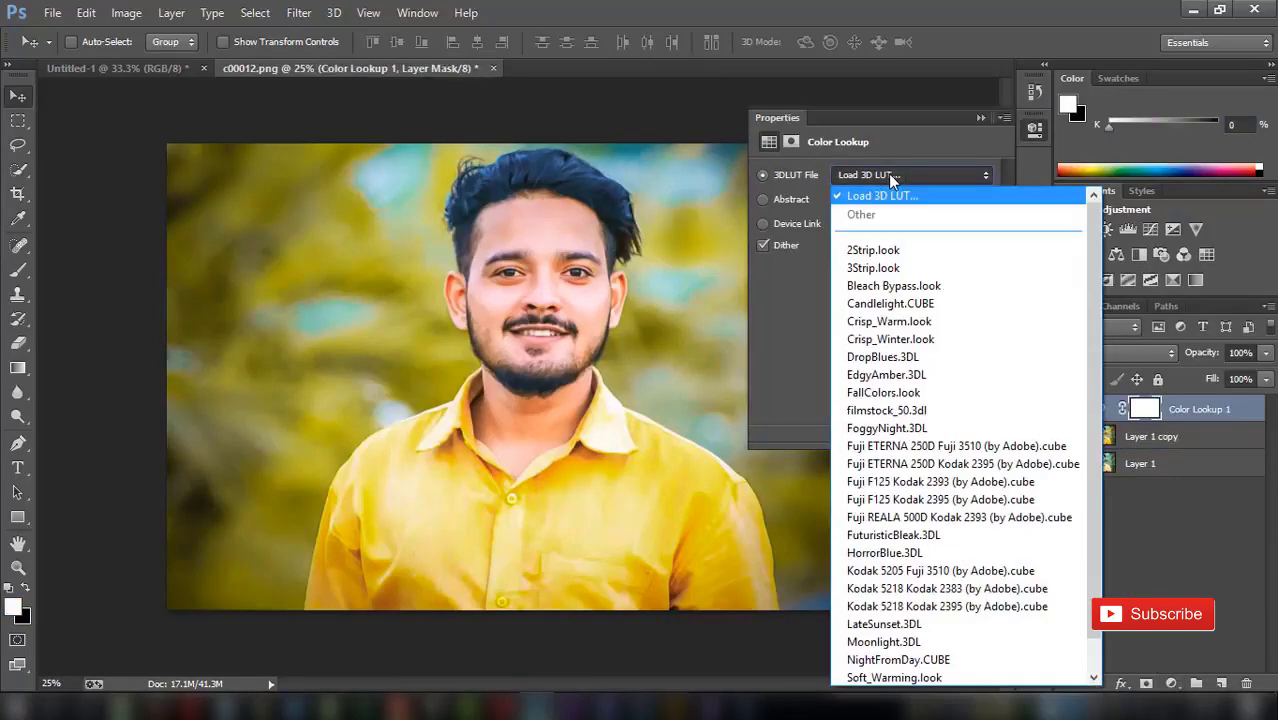
{"action": "left_click", "coordinate": [930, 678]}
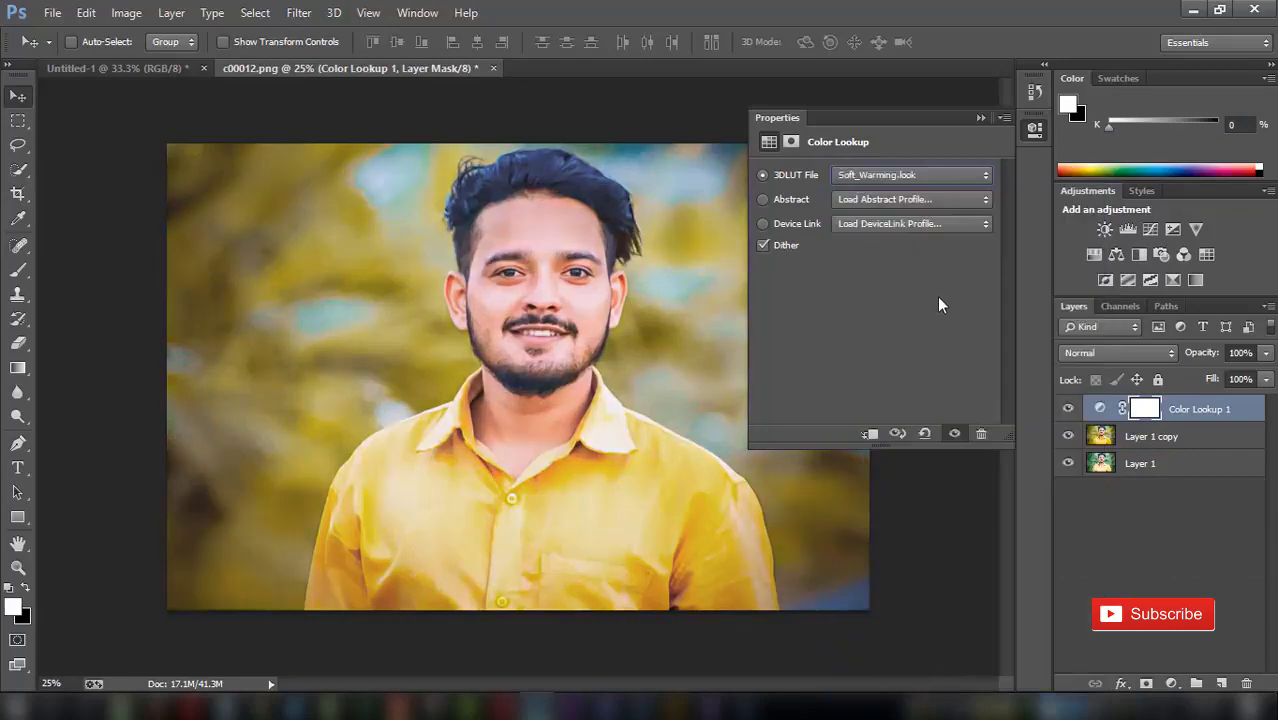
{"action": "key", "text": "Up"}
{"action": "key", "text": "Up"}
{"action": "key", "text": "Up"}
{"action": "key", "text": "Up"}
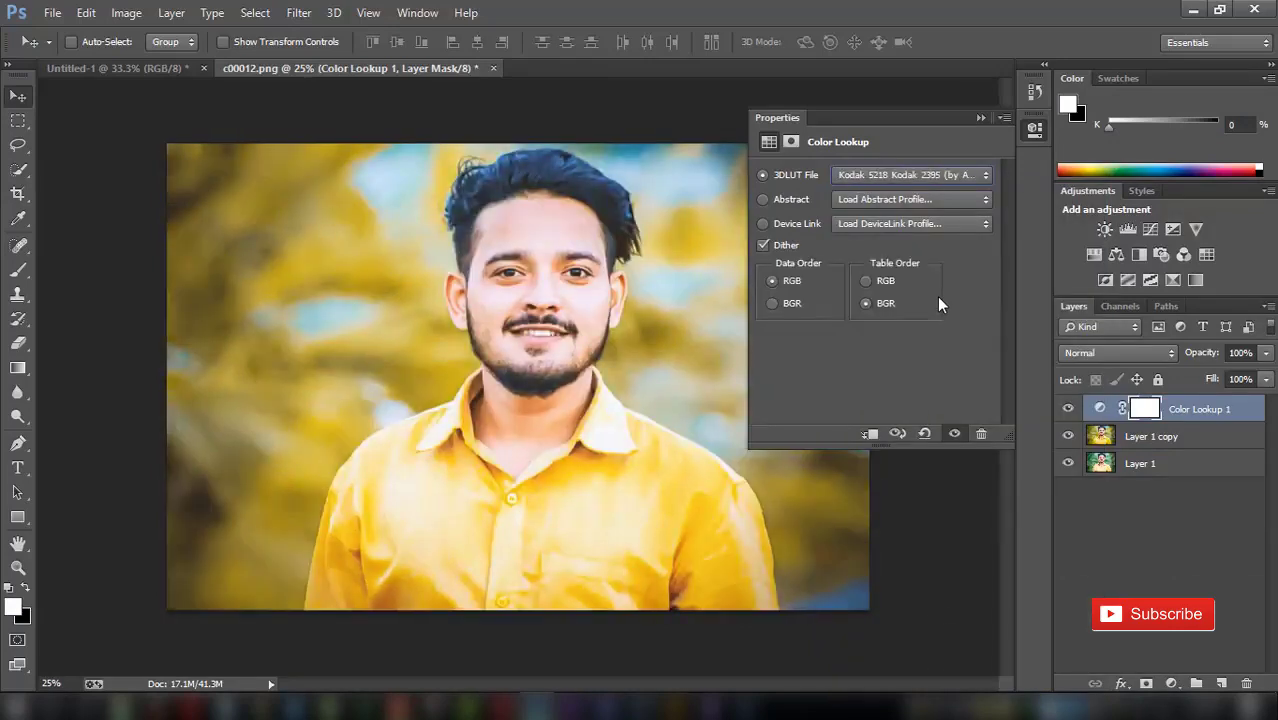
{"action": "key", "text": "Up"}
{"action": "key", "text": "Up"}
{"action": "key", "text": "Up"}
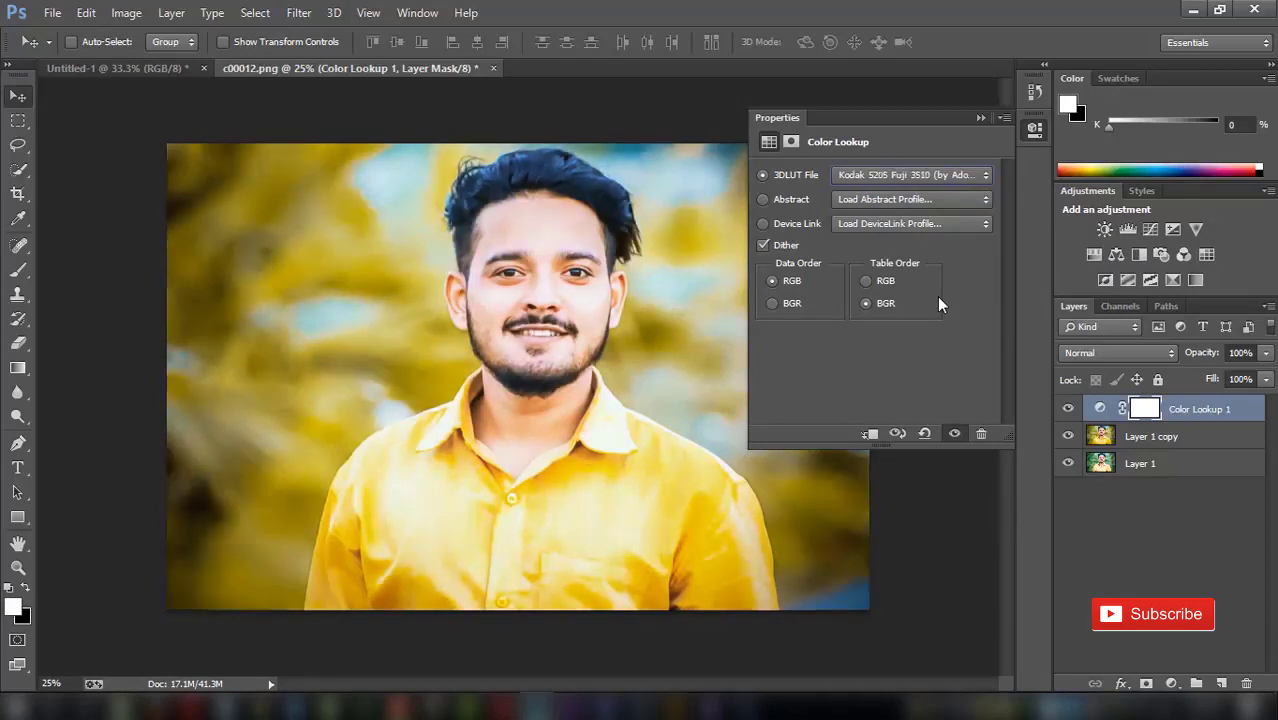
{"action": "key", "text": "Down"}
{"action": "key", "text": "Down"}
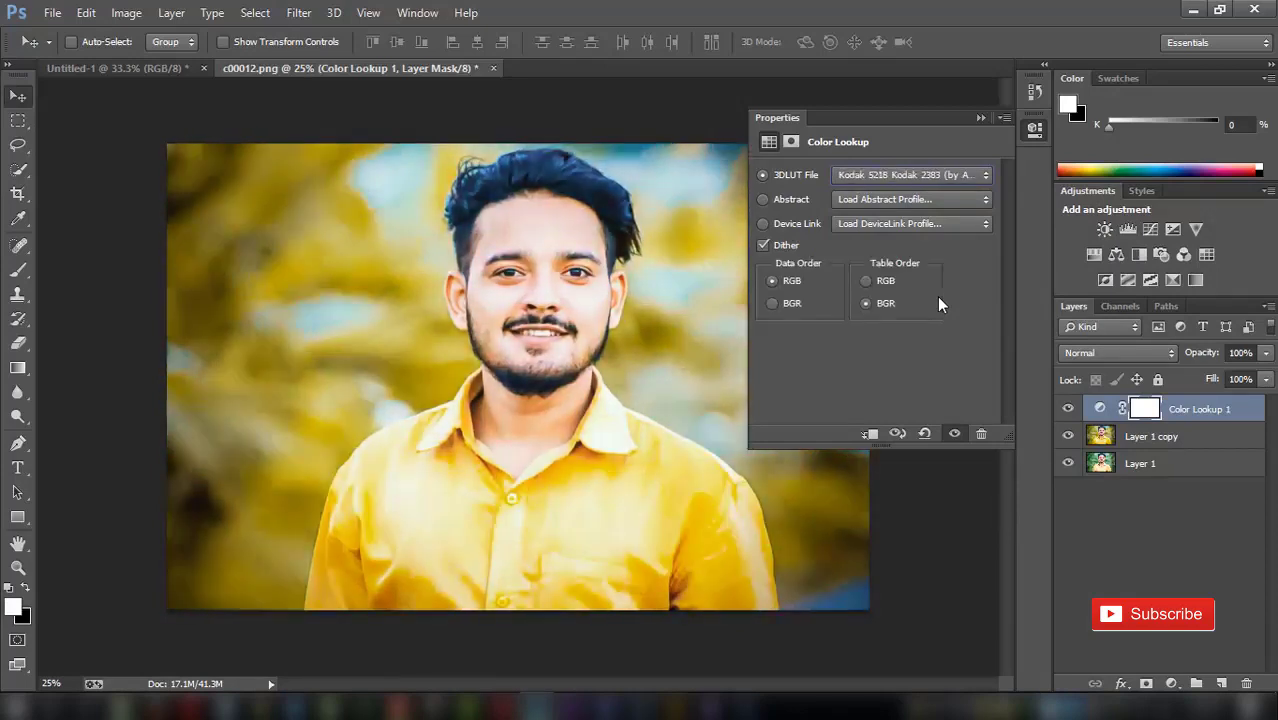
Step: Settle on the Fuji F125 Kodak 2395 3D LUT for the Color Lookup layer
{"action": "left_click", "coordinate": [921, 172]}
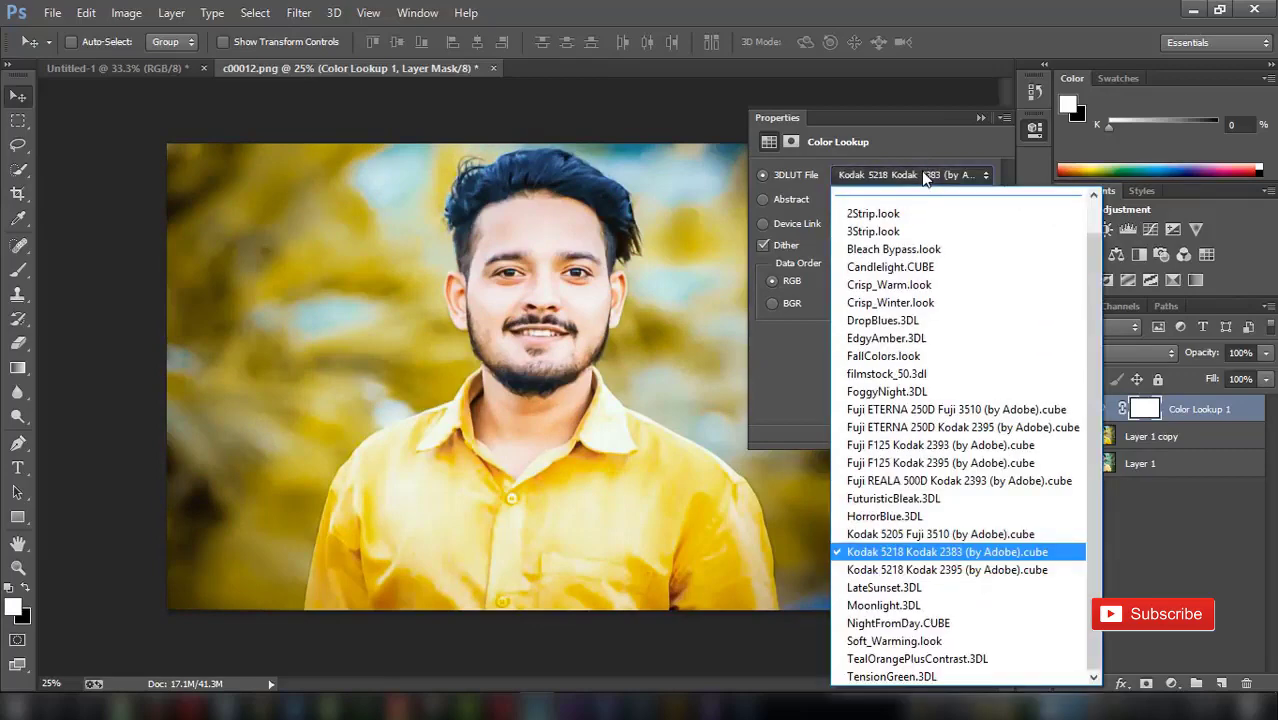
{"action": "left_click", "coordinate": [906, 404]}
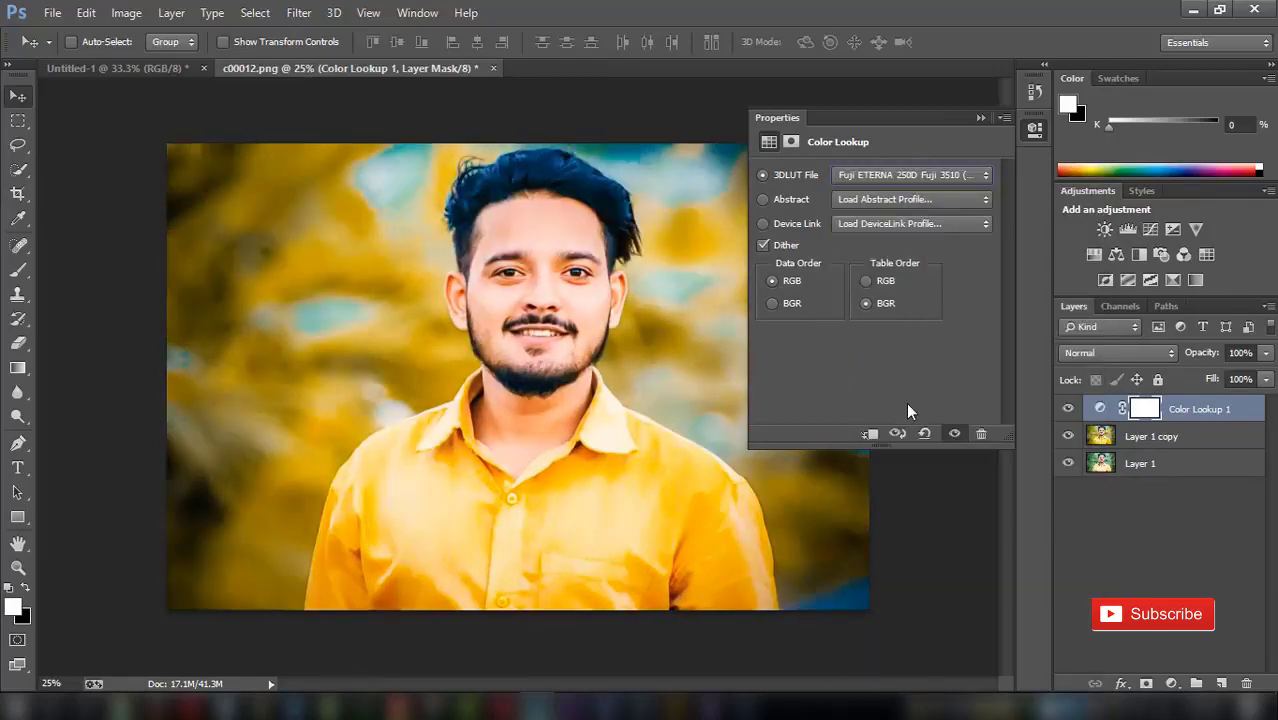
{"action": "key", "text": "Down"}
{"action": "key", "text": "Down"}
{"action": "key", "text": "Down"}
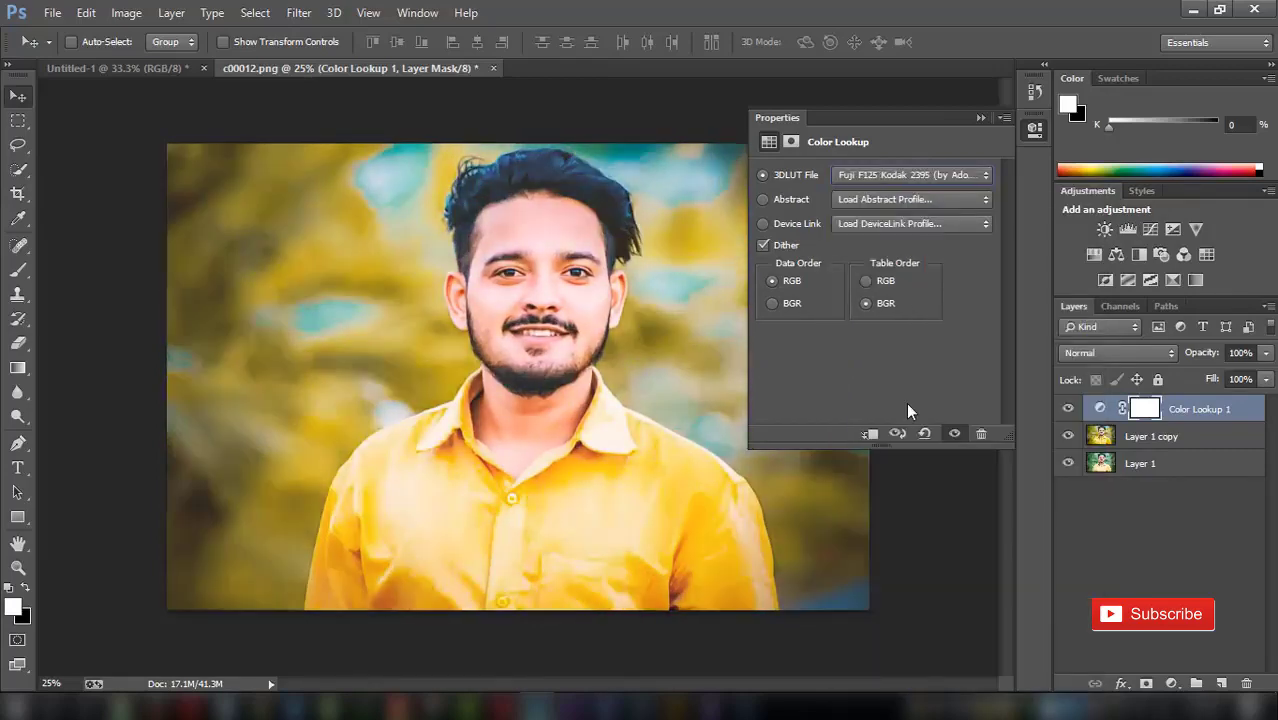
{"action": "key", "text": "Down"}
{"action": "key", "text": "Up"}
{"action": "key", "text": "Down"}
{"action": "key", "text": "Up"}
{"action": "left_click", "coordinate": [917, 174]}
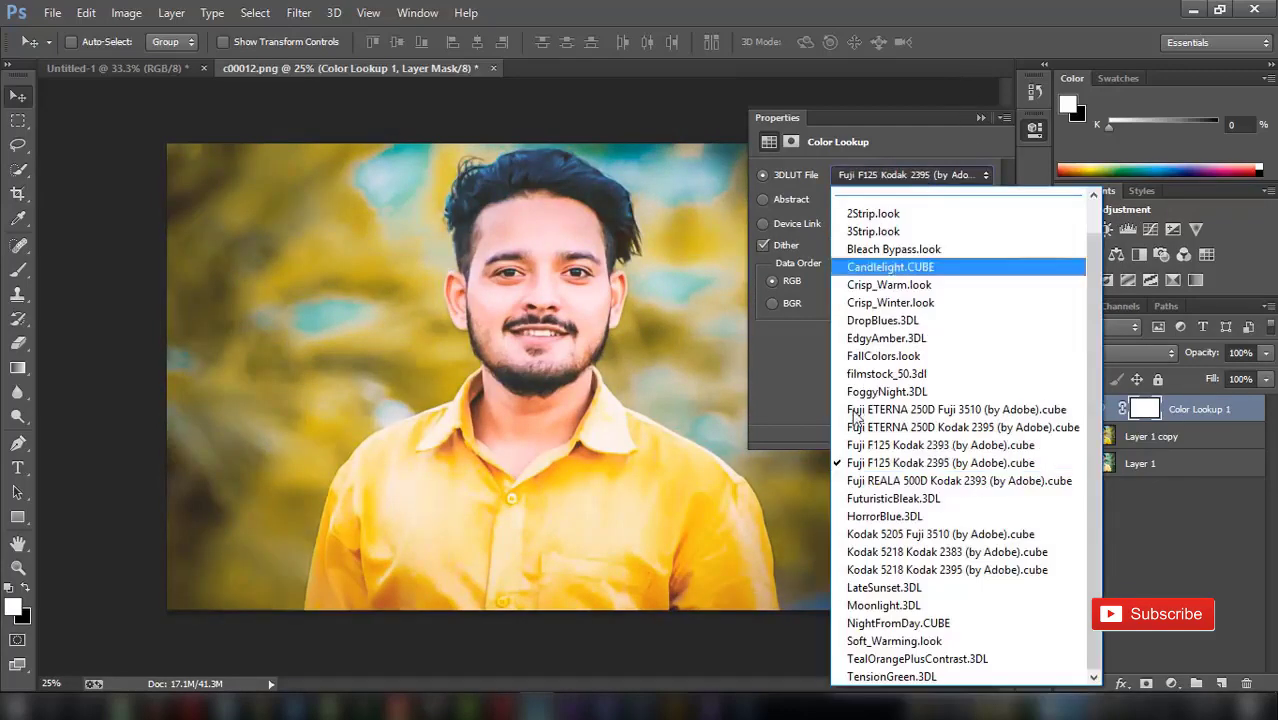
{"action": "left_click", "coordinate": [979, 118]}
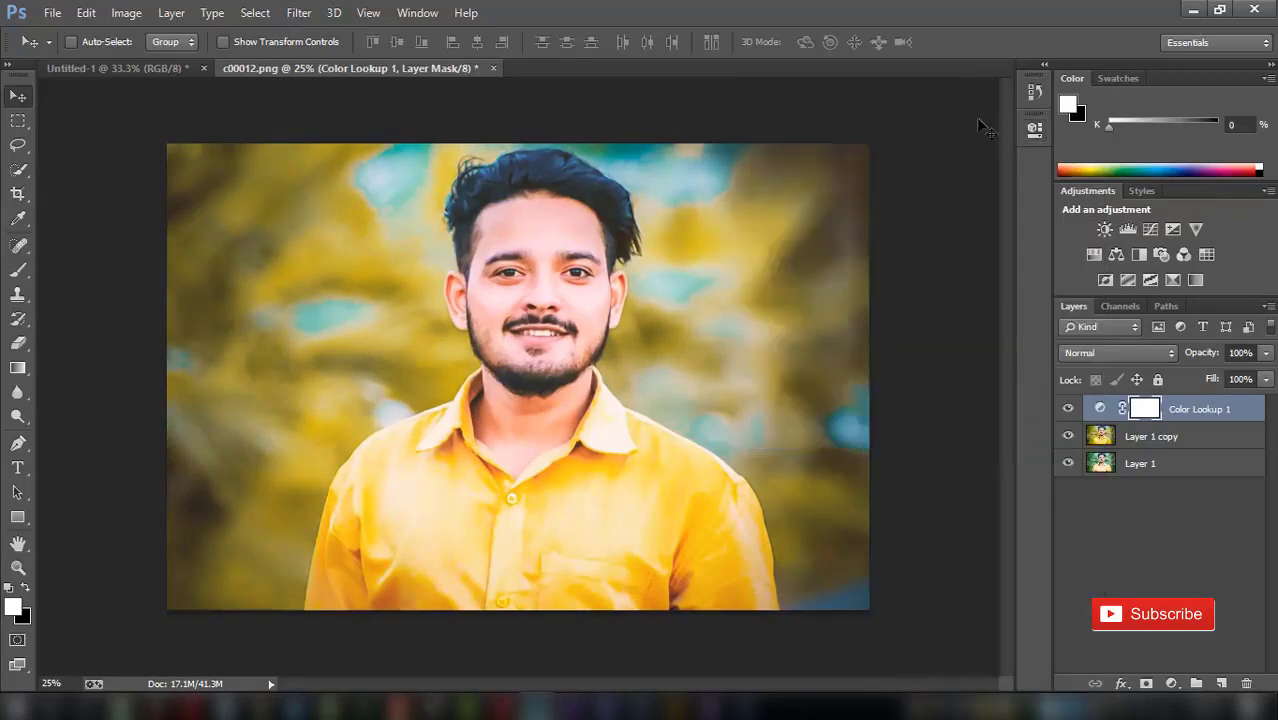
Step: Compare the grade and set the Color Lookup layer opacity to 100%
{"action": "left_click", "coordinate": [1068, 408]}
{"action": "left_click", "coordinate": [1266, 353]}
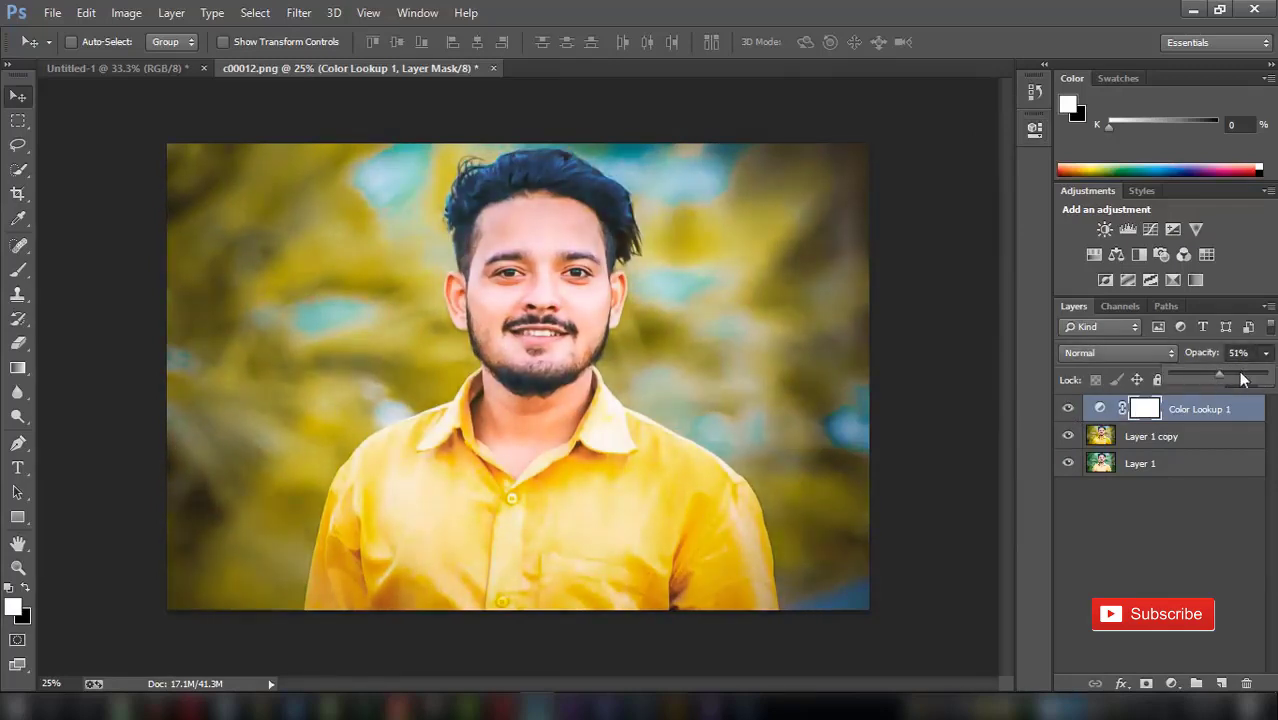
{"action": "left_click_drag", "start_coordinate": [1220, 380], "coordinate": [1268, 377]}
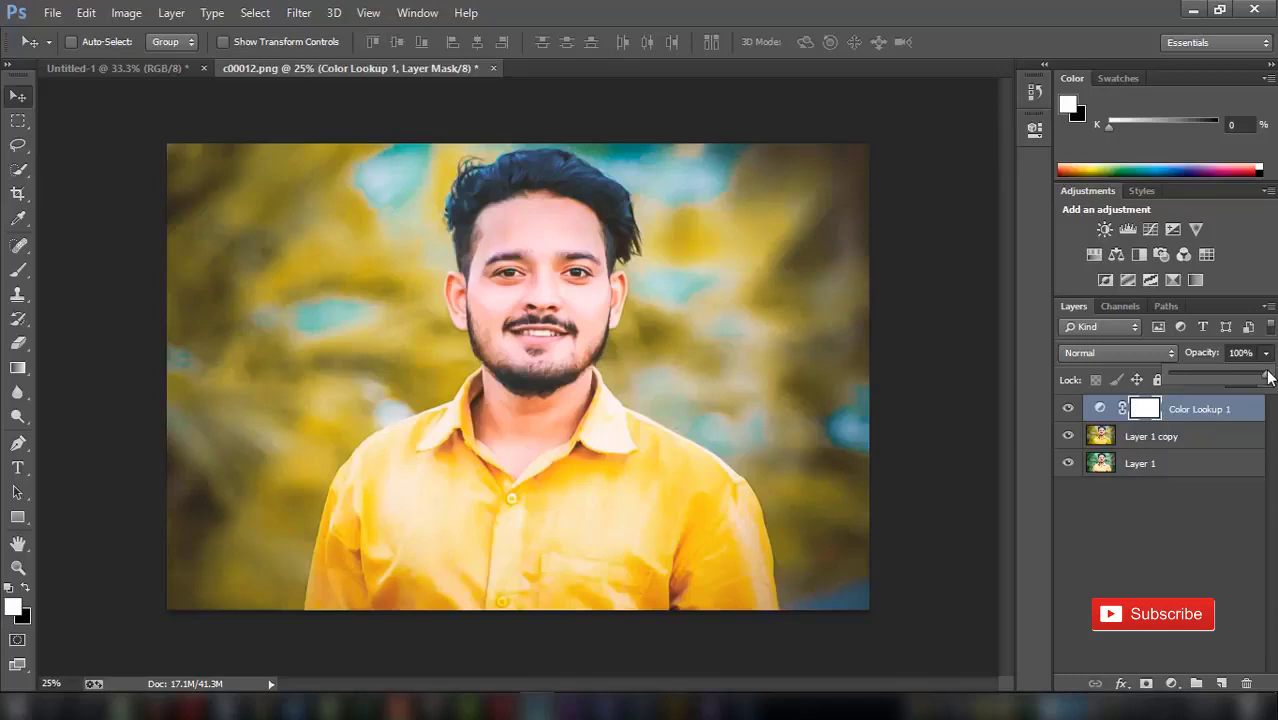
{"action": "left_click", "coordinate": [18, 270]}
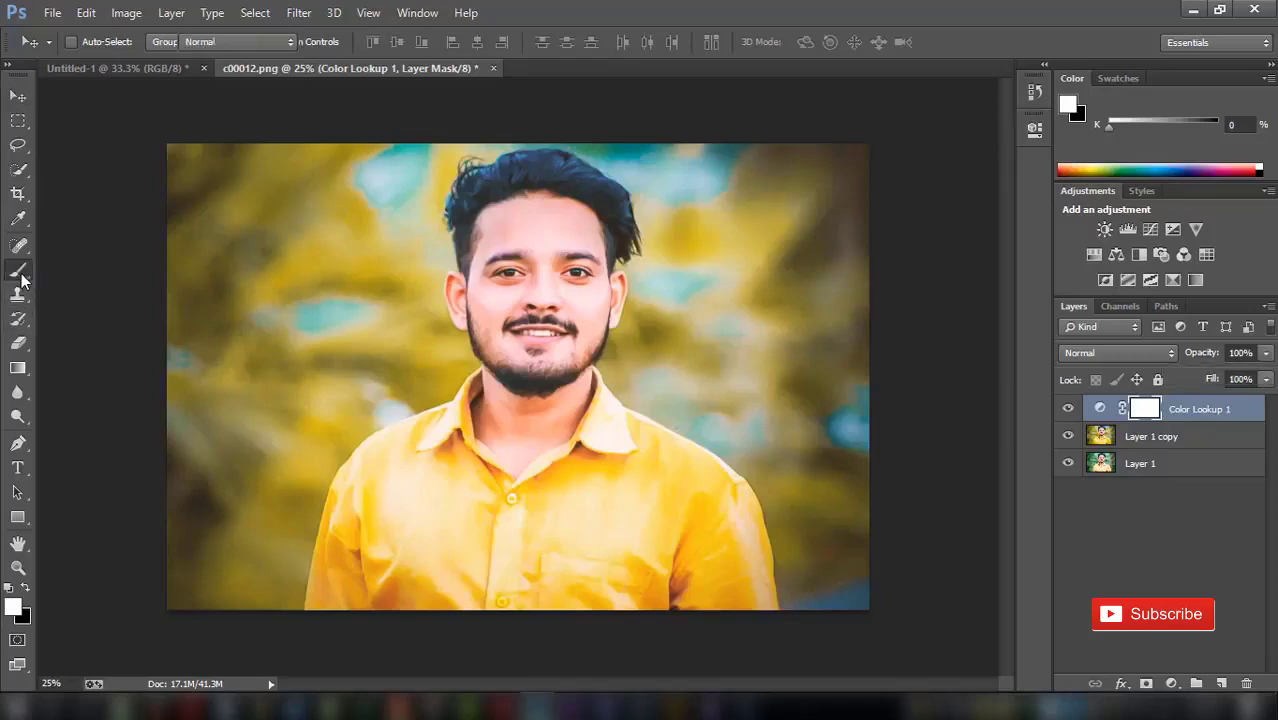
Step: Paint black on the Color Lookup mask over the man's face and compare
{"action": "left_click", "coordinate": [25, 589]}
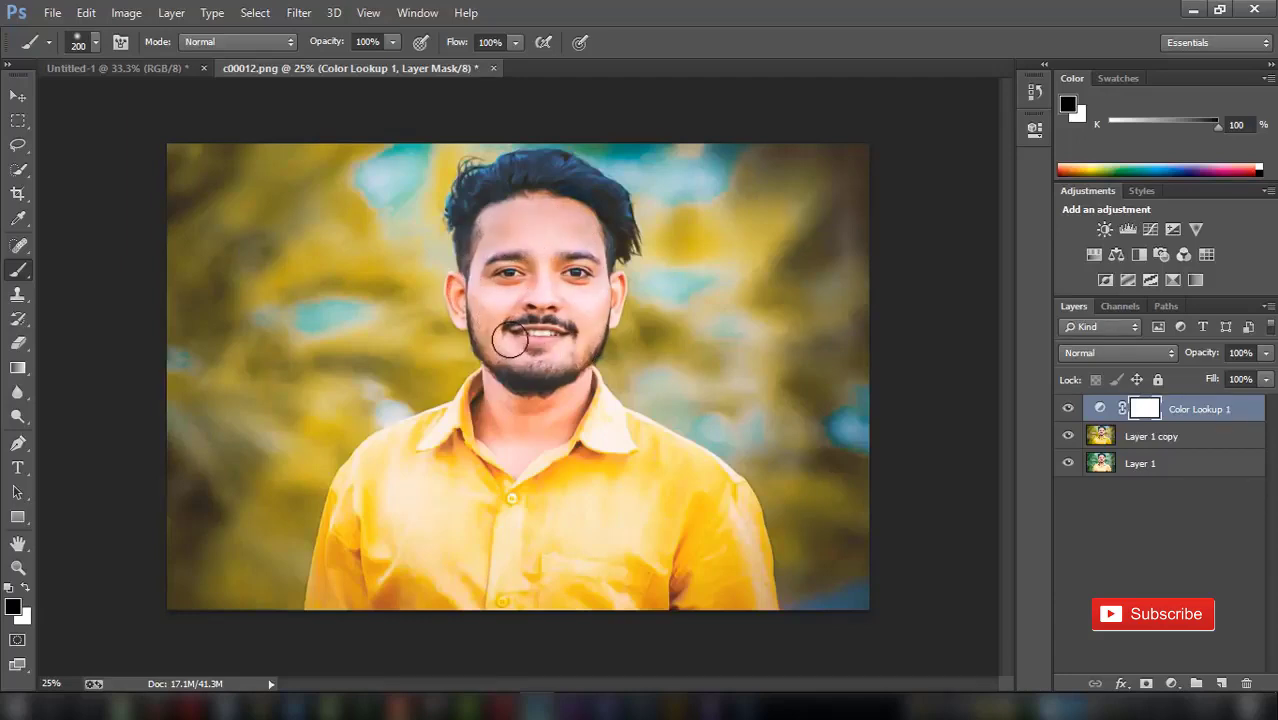
{"action": "left_click_drag", "start_coordinate": [509, 340], "coordinate": [499, 385]}
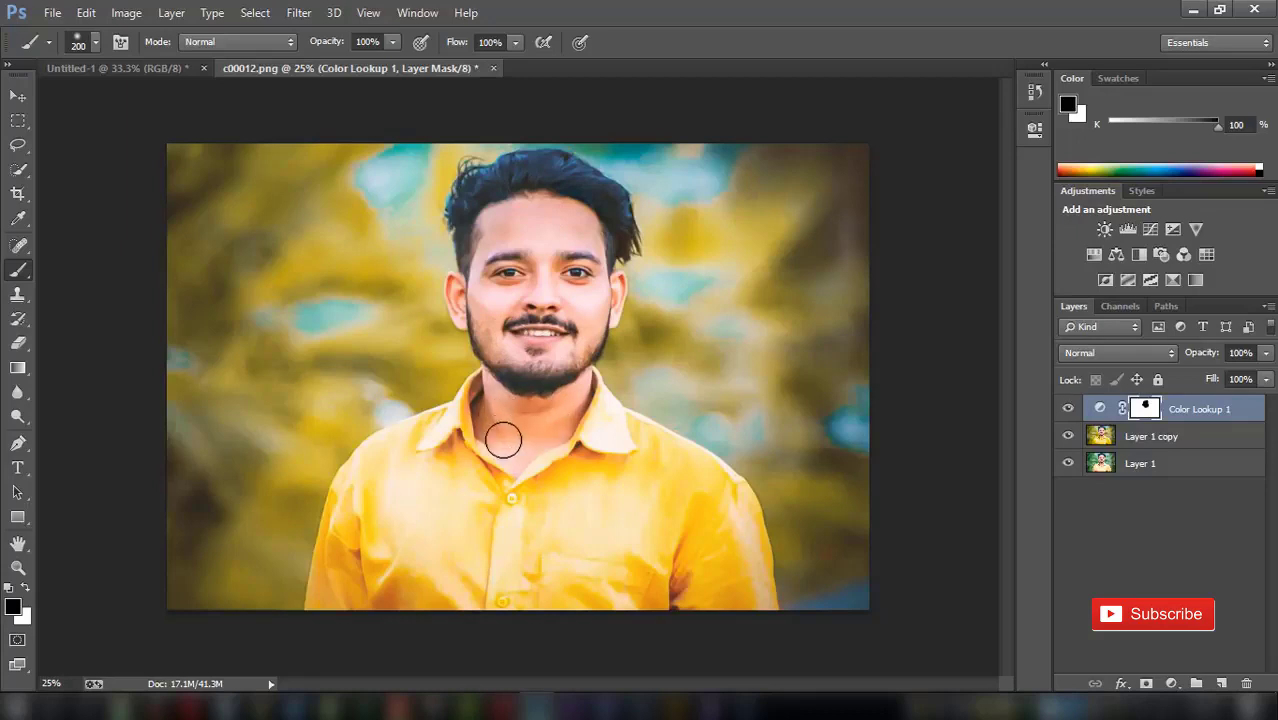
{"action": "left_click", "coordinate": [1069, 409]}
{"action": "left_click", "coordinate": [1069, 409]}
{"action": "right_click", "coordinate": [1239, 411]}
Step: Merge the Color Lookup layer down and raise Camera Raw Oranges luminance to +13
{"action": "left_click", "coordinate": [938, 549]}
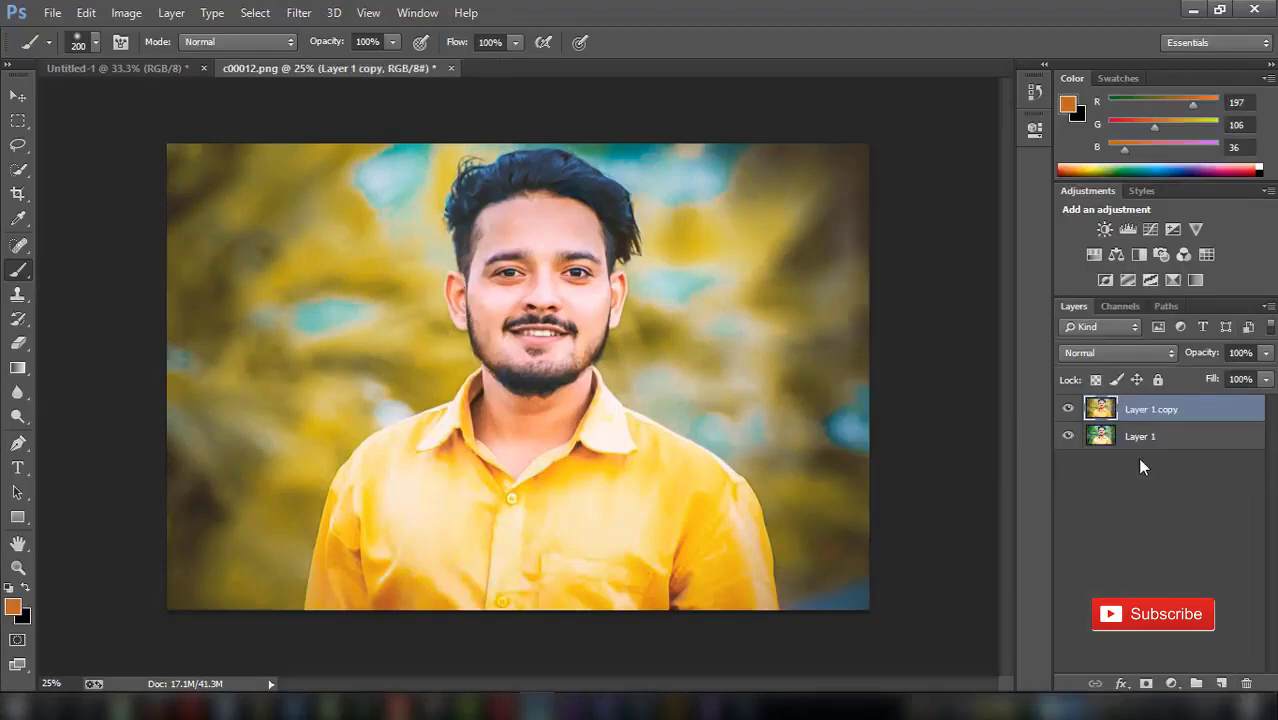
{"action": "left_click", "coordinate": [298, 12]}
{"action": "left_click", "coordinate": [345, 121]}
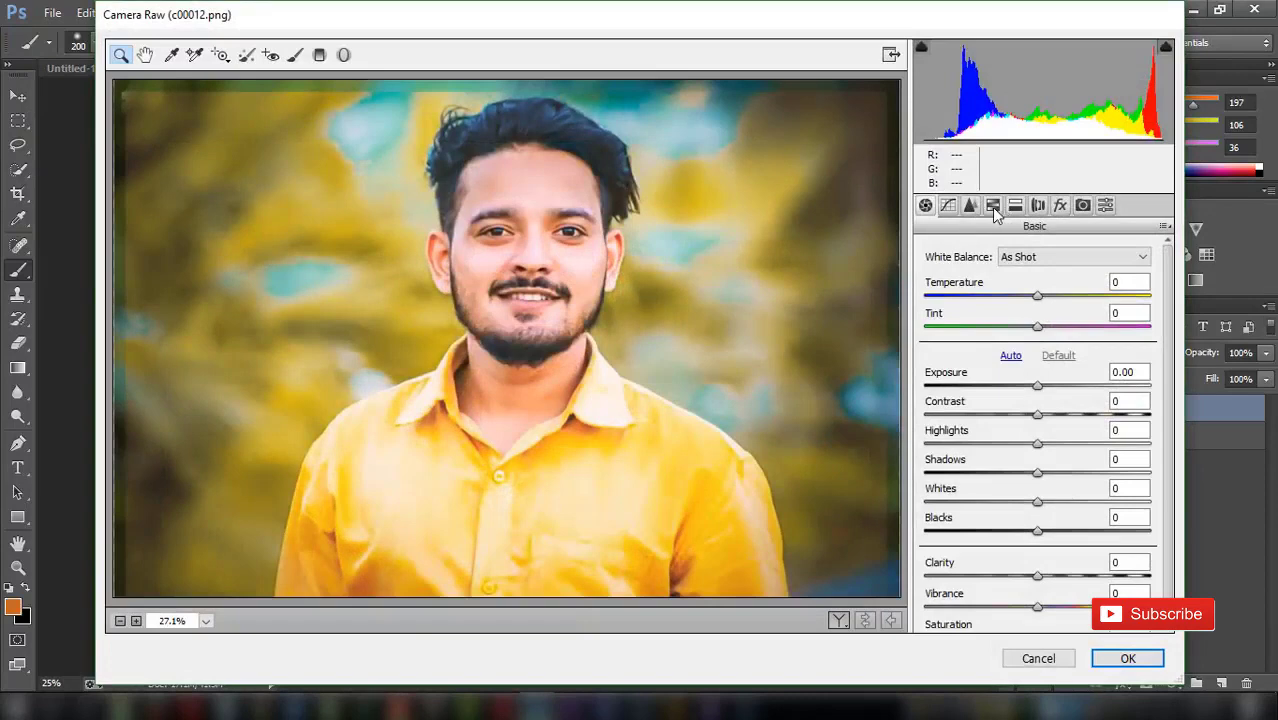
{"action": "left_click", "coordinate": [993, 206]}
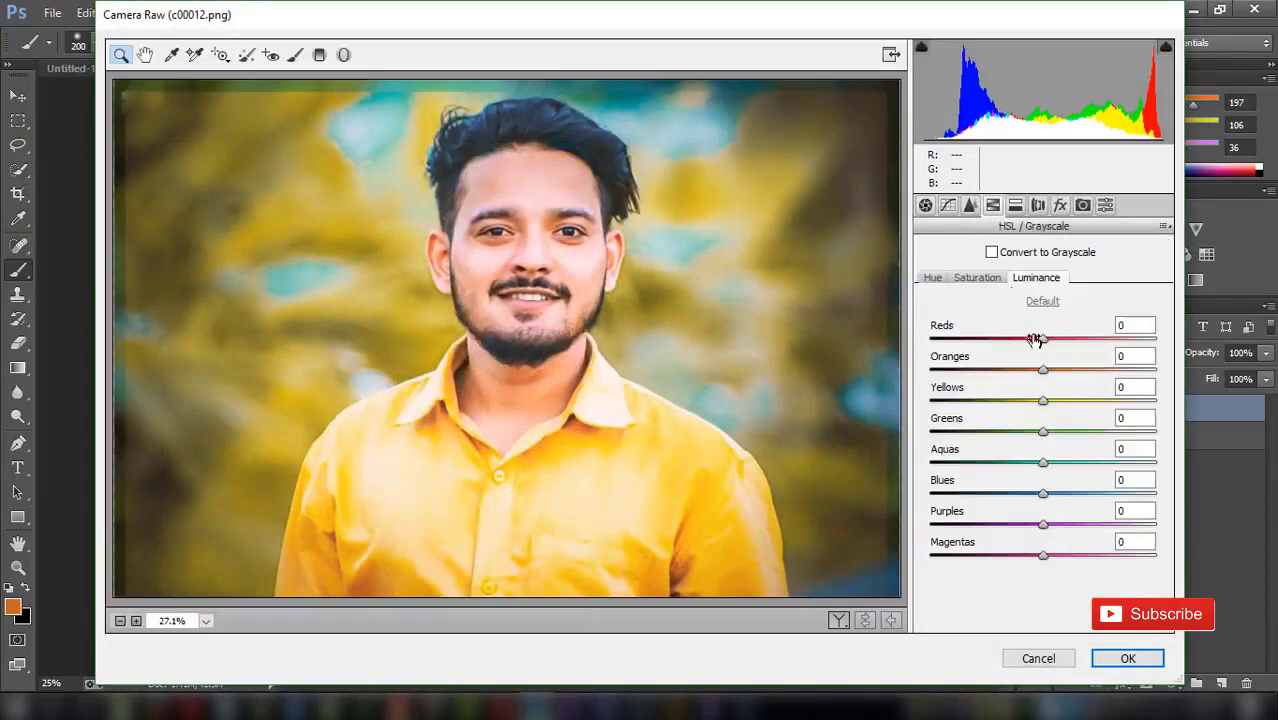
{"action": "left_click_drag", "start_coordinate": [1043, 372], "coordinate": [1058, 372]}
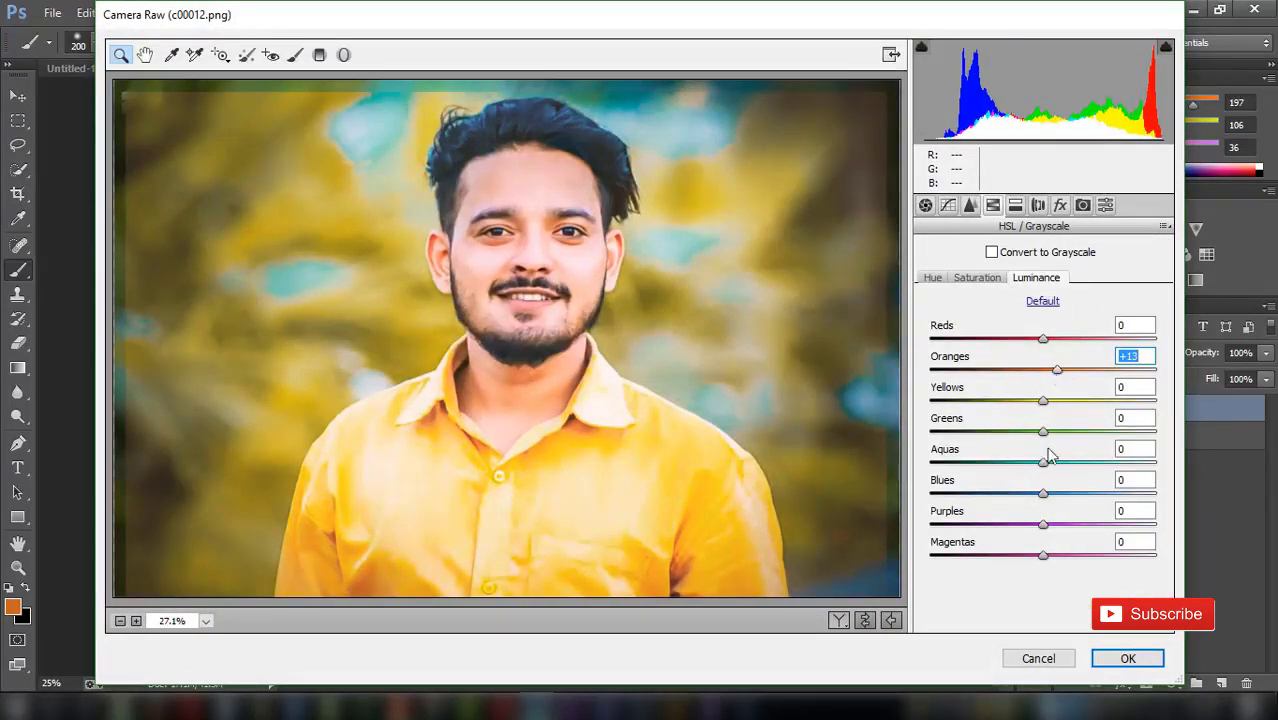
{"action": "left_click", "coordinate": [1115, 658]}
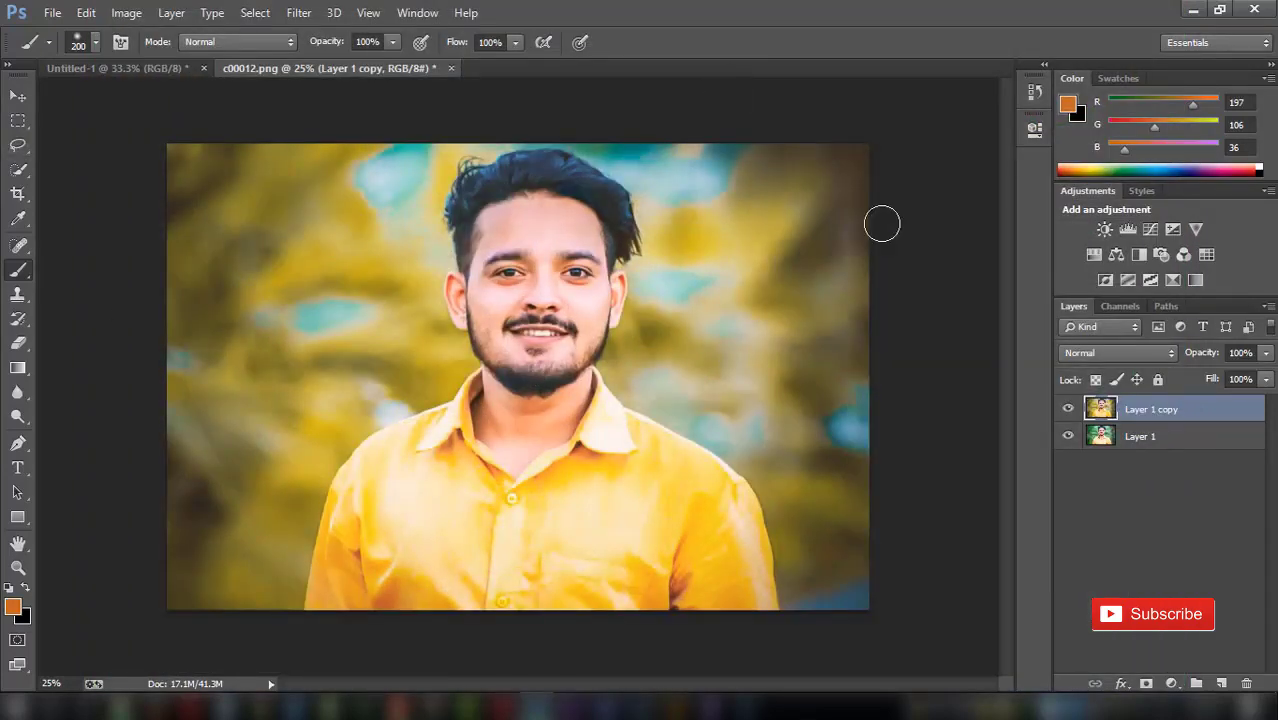
Step: Add Layer 2 filled with 50% Gray and set its blend mode to Overlay
{"action": "left_click", "coordinate": [1221, 683]}
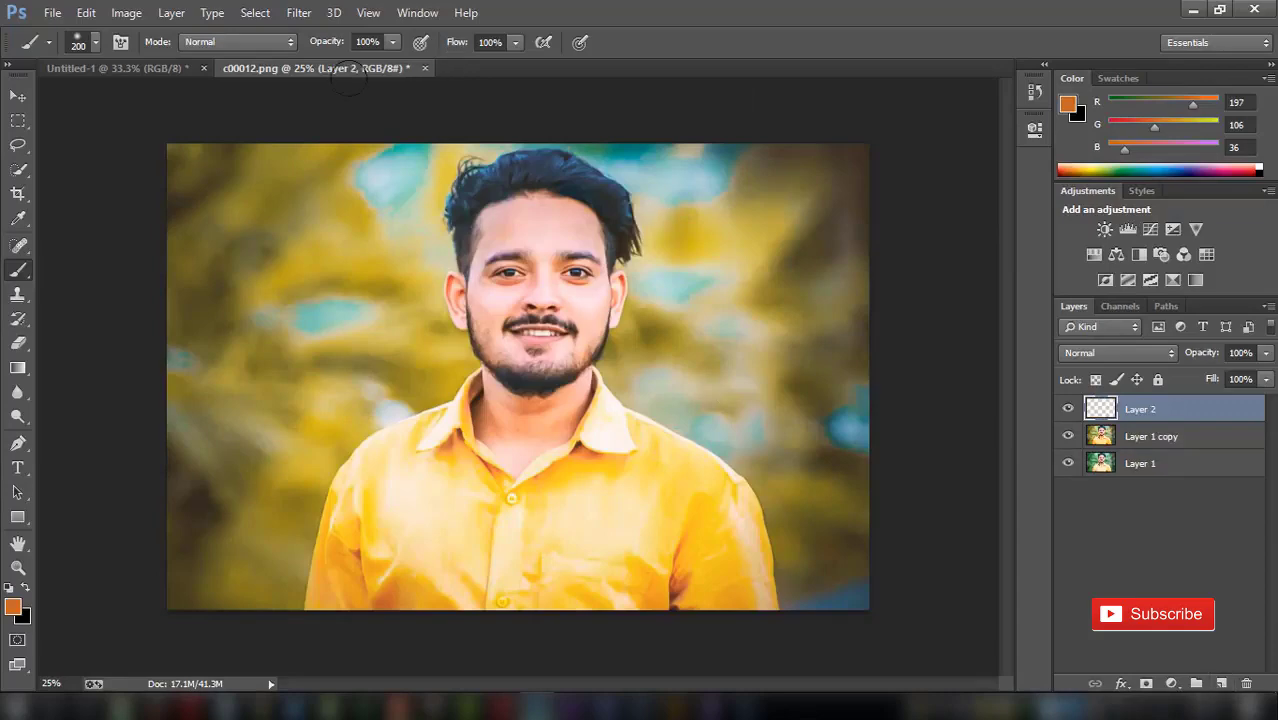
{"action": "left_click", "coordinate": [86, 12]}
{"action": "left_click", "coordinate": [133, 259]}
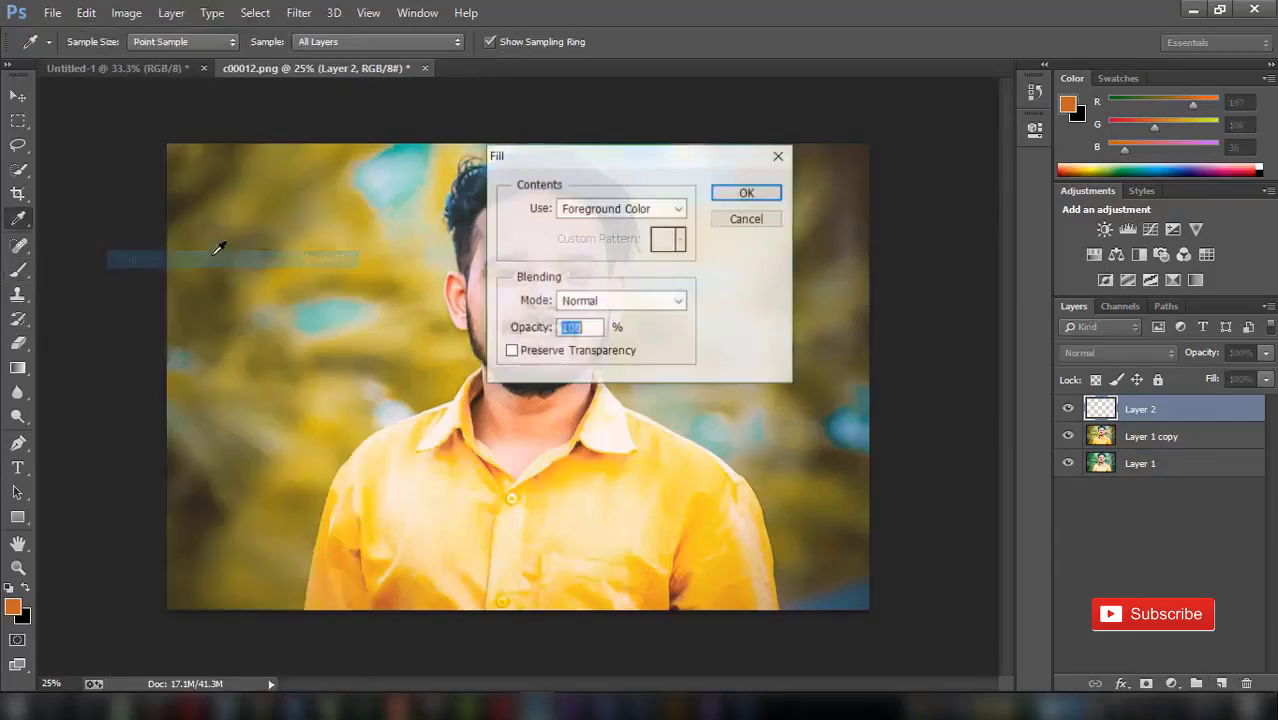
{"action": "left_click", "coordinate": [640, 209]}
{"action": "left_click", "coordinate": [601, 366]}
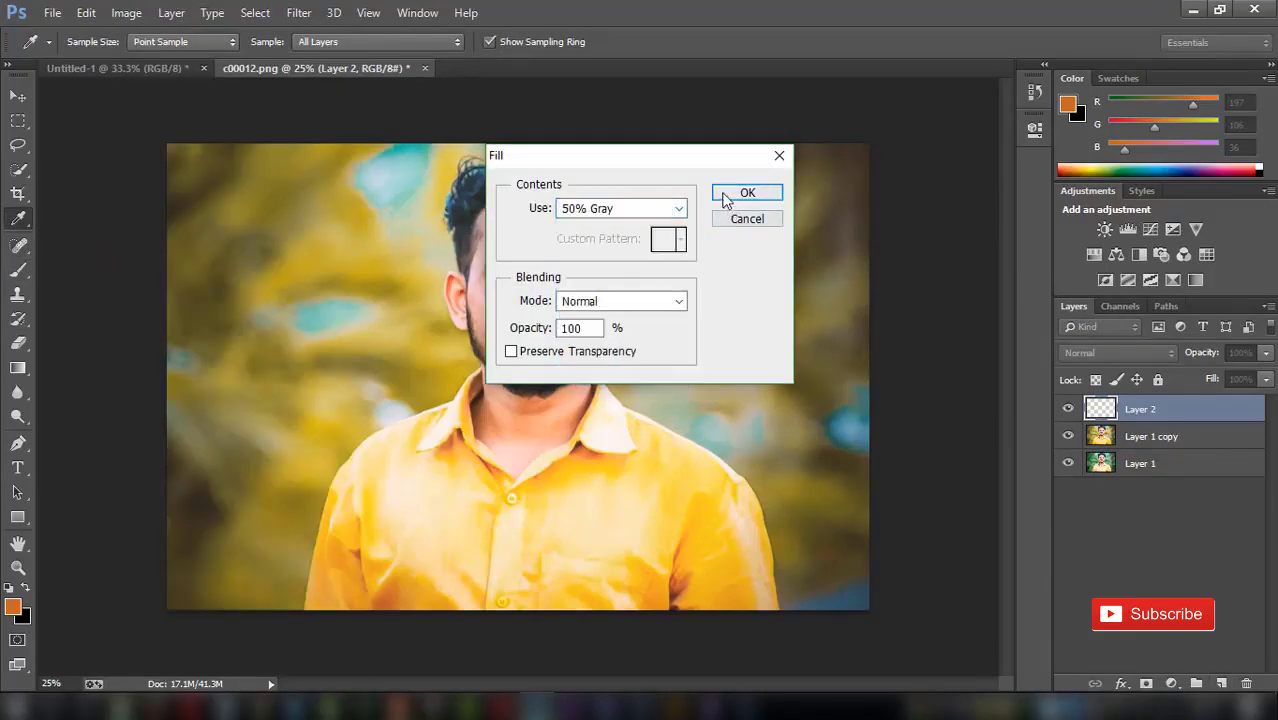
{"action": "left_click", "coordinate": [733, 193]}
{"action": "left_click", "coordinate": [1134, 350]}
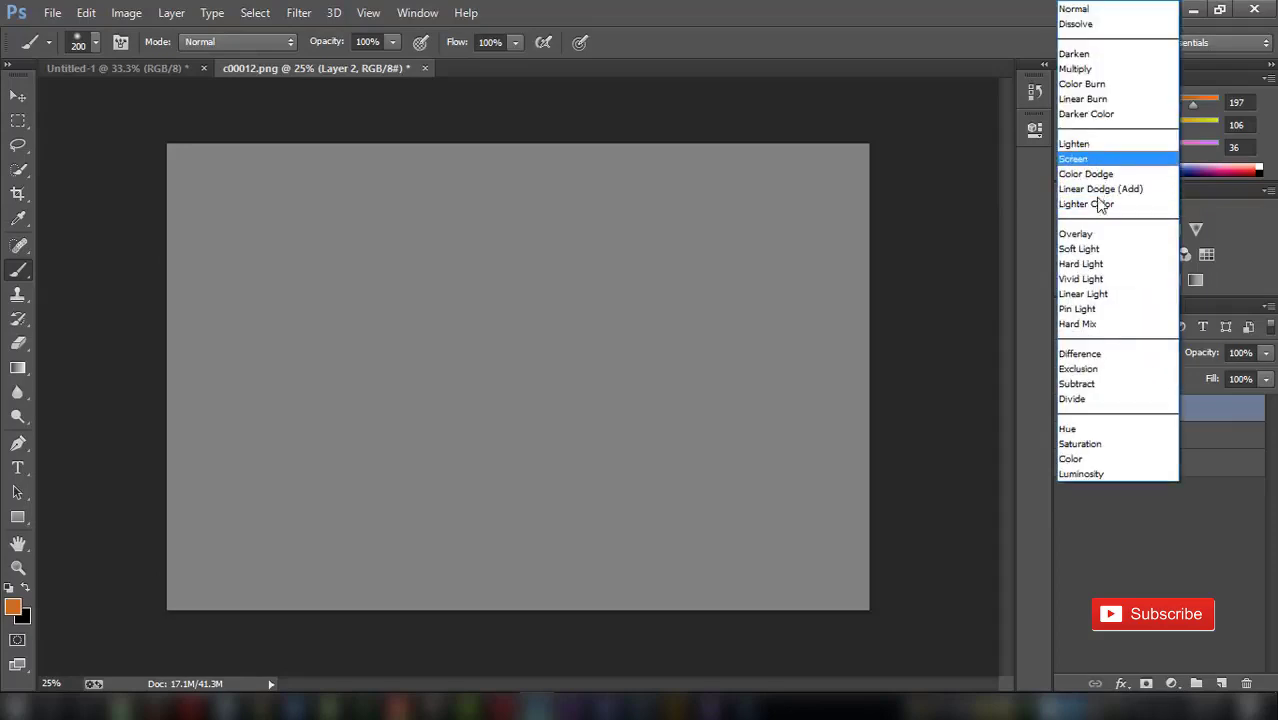
{"action": "left_click", "coordinate": [1101, 231]}
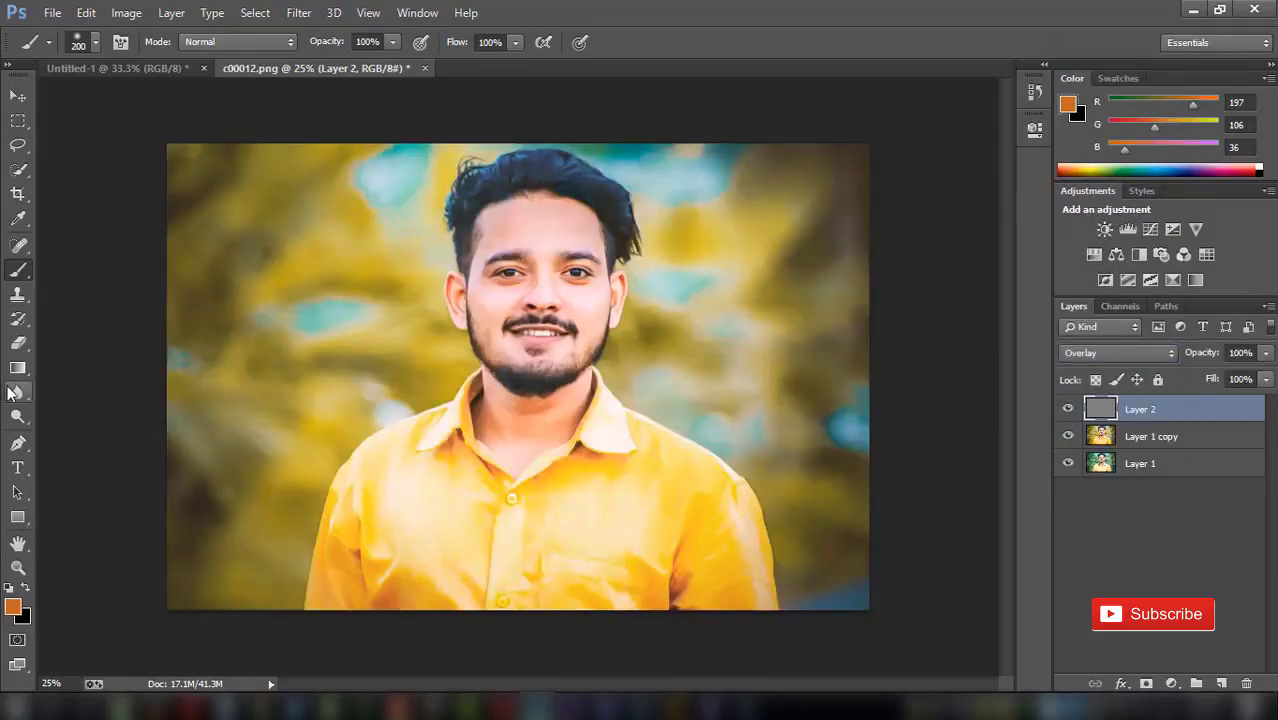
Step: Dodge the nose and neck on Layer 2 with the Dodge Tool at Midtones, 50%
{"action": "left_click", "coordinate": [20, 396]}
{"action": "left_click", "coordinate": [20, 416]}
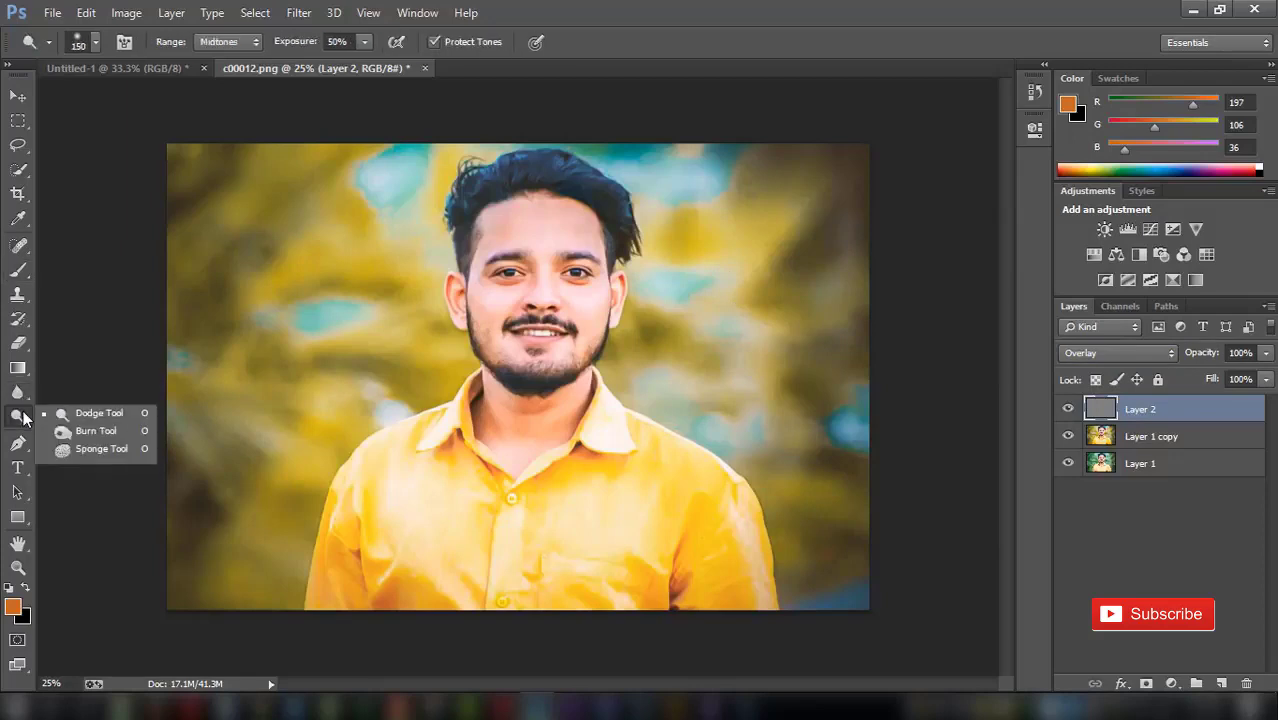
{"action": "left_click", "coordinate": [80, 412]}
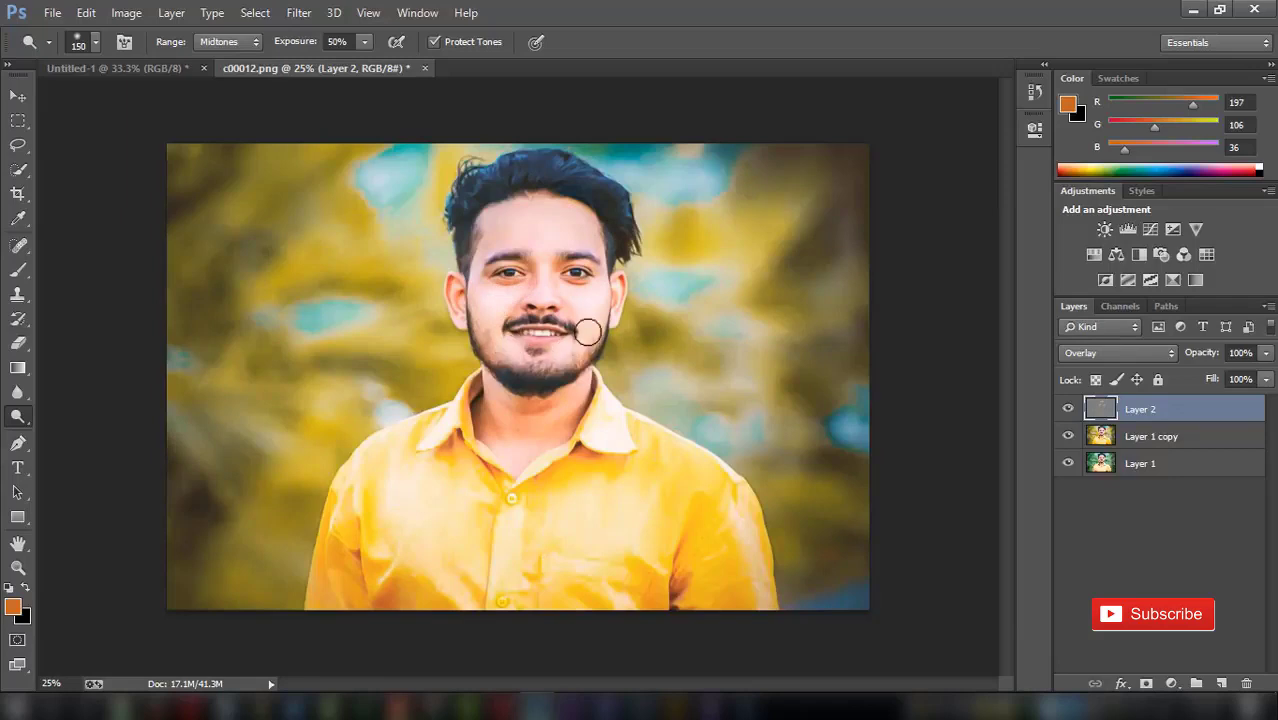
{"action": "left_click_drag", "start_coordinate": [562, 297], "coordinate": [530, 306]}
{"action": "left_click", "coordinate": [1068, 408]}
{"action": "left_click", "coordinate": [1068, 408]}
{"action": "mouse_move", "coordinate": [502, 435]}
{"action": "left_mouse_down"}
{"action": "mouse_move", "coordinate": [550, 431]}
{"action": "mouse_move", "coordinate": [496, 404]}
{"action": "left_mouse_up"}
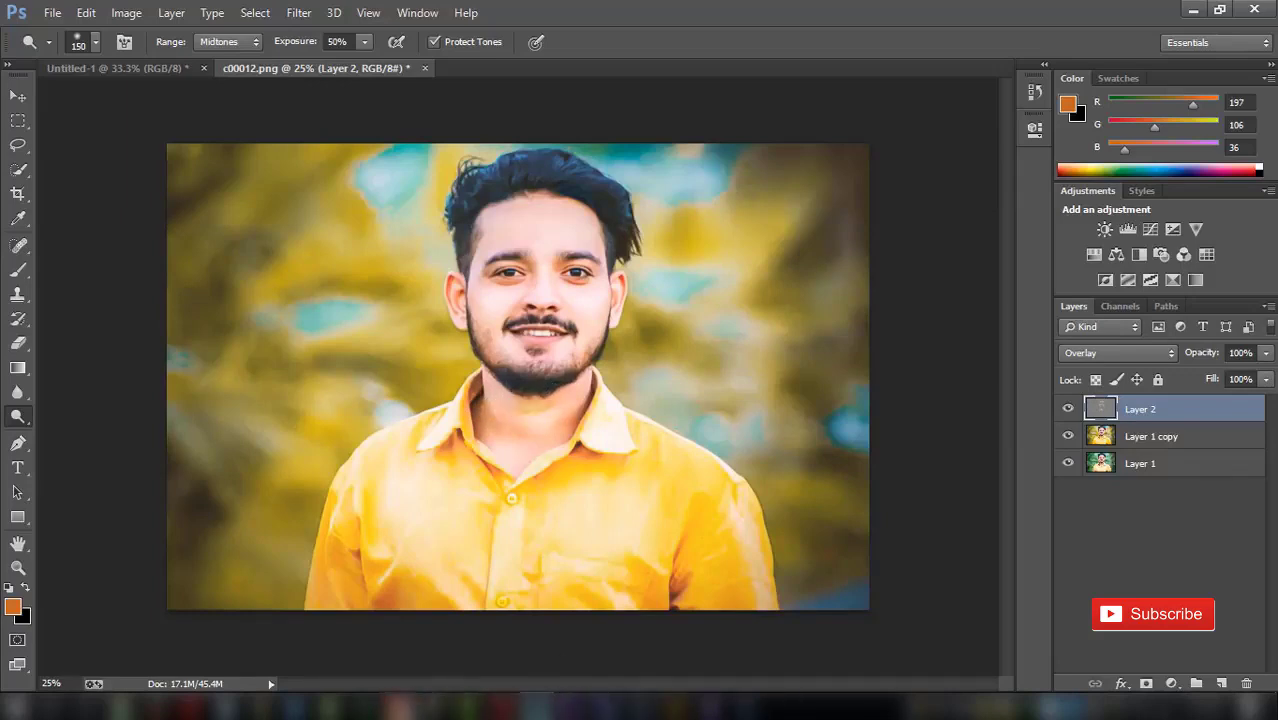
Step: Brighten the neck further and the forehead near the hairline
{"action": "left_click", "coordinate": [536, 706]}
{"action": "left_click", "coordinate": [1195, 643]}
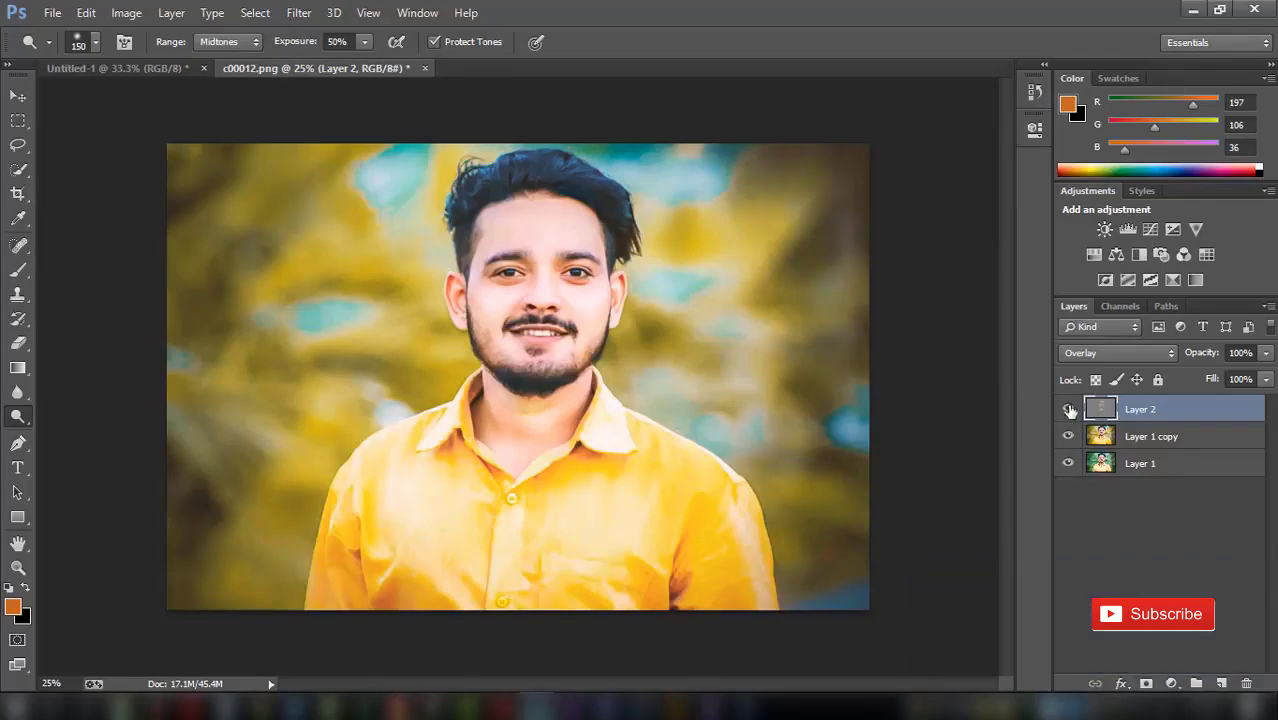
{"action": "left_click", "coordinate": [1069, 410]}
{"action": "key", "text": "ctrl+plus"}
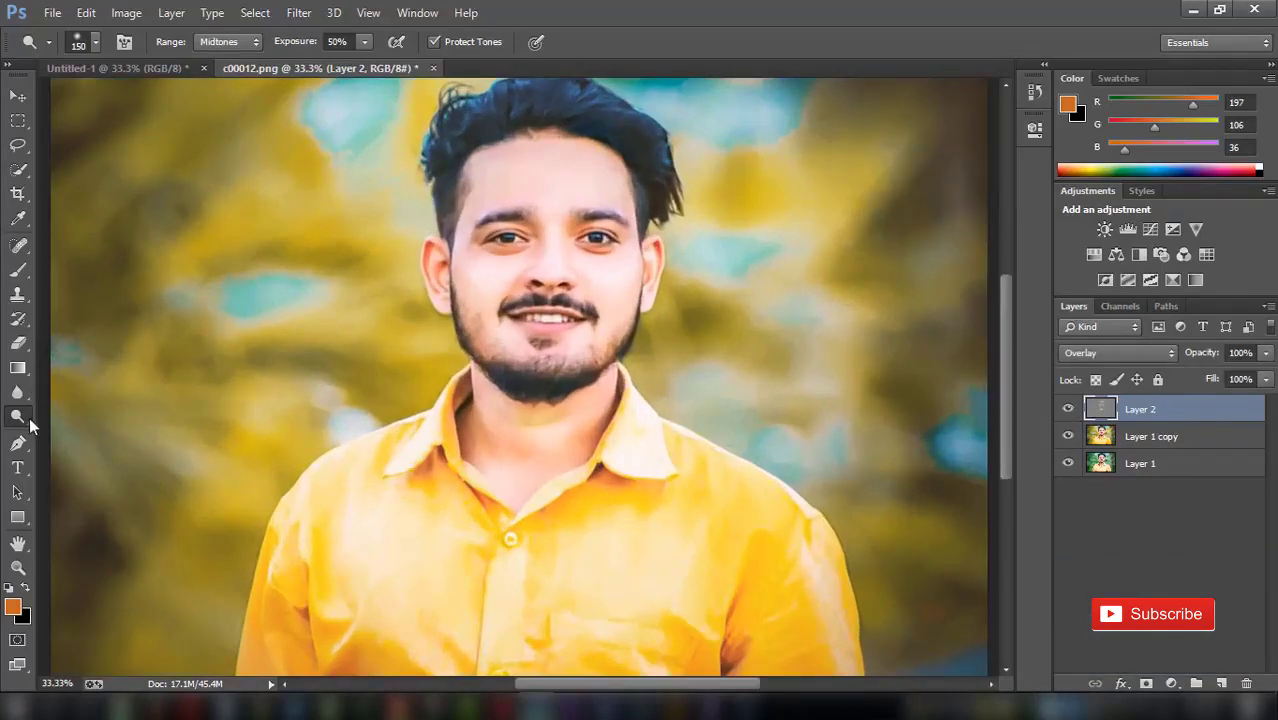
{"action": "mouse_move", "coordinate": [574, 422]}
{"action": "left_mouse_down"}
{"action": "mouse_move", "coordinate": [588, 400]}
{"action": "mouse_move", "coordinate": [479, 416]}
{"action": "mouse_move", "coordinate": [525, 448]}
{"action": "mouse_move", "coordinate": [491, 442]}
{"action": "mouse_move", "coordinate": [498, 430]}
{"action": "left_mouse_up"}
{"action": "scroll", "coordinate": [490, 280], "scroll_direction": "up", "scroll_amount": 1}
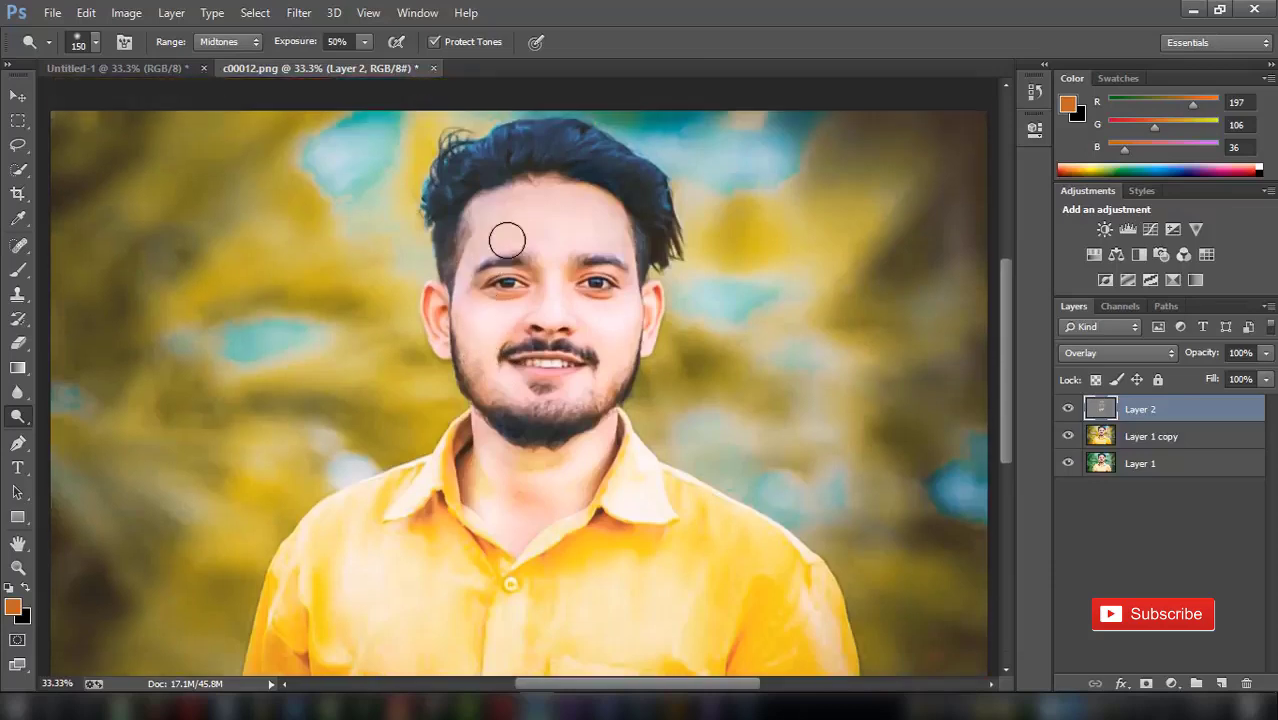
{"action": "mouse_move", "coordinate": [559, 186]}
{"action": "left_mouse_down"}
{"action": "mouse_move", "coordinate": [607, 206]}
{"action": "mouse_move", "coordinate": [619, 240]}
{"action": "left_mouse_up"}
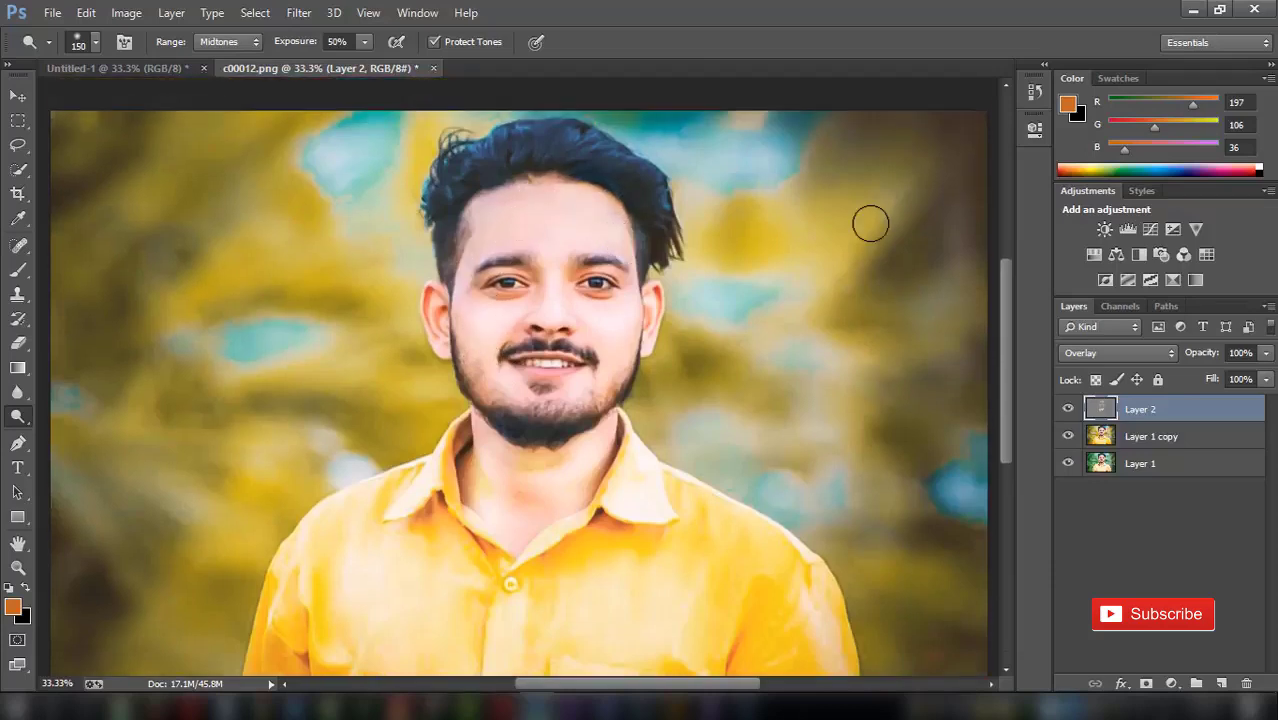
{"action": "key", "text": "ctrl+0"}
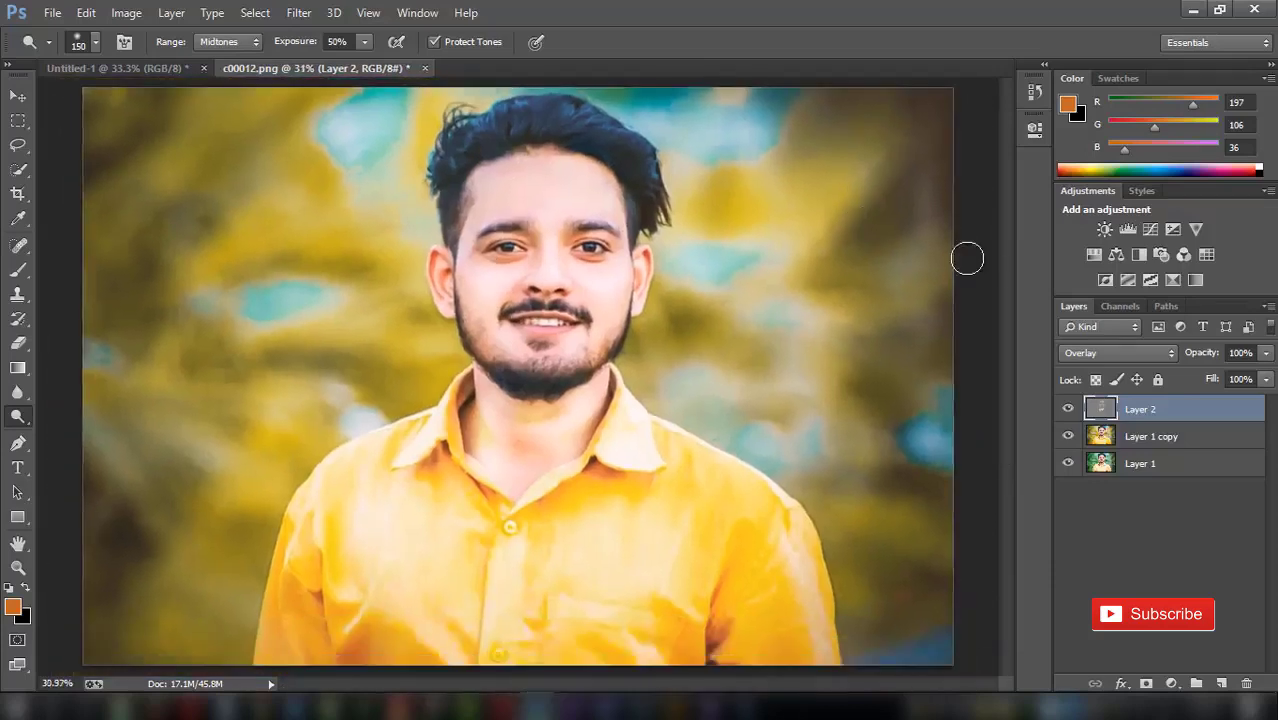
Step: Merge the dodged Layer 2 down into Layer 1 copy
{"action": "right_click", "coordinate": [1168, 425]}
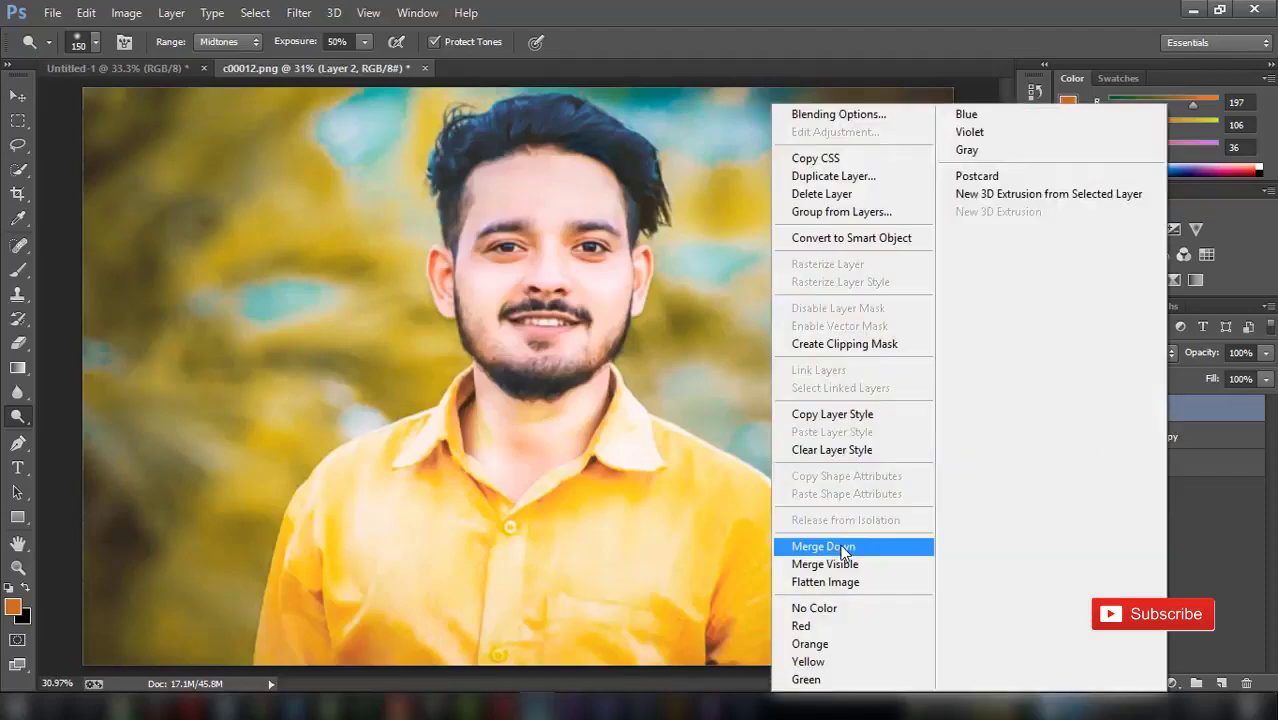
{"action": "left_click", "coordinate": [843, 548]}
{"action": "key", "text": "ctrl+minus"}
{"action": "key", "text": "ctrl+minus"}
{"action": "key", "text": "ctrl+minus"}
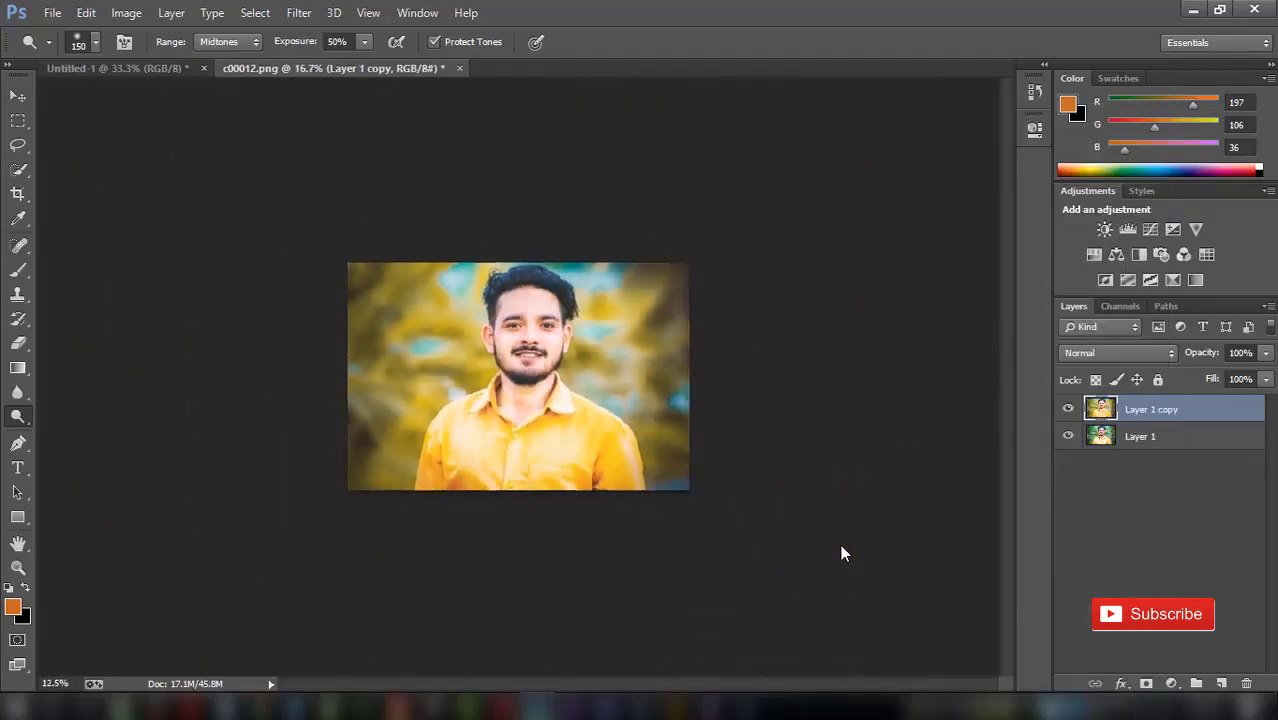
Step: Lasso the face and neck and copy them onto a new Layer 2
{"action": "key", "text": "ctrl+plus"}
{"action": "key", "text": "ctrl+plus"}
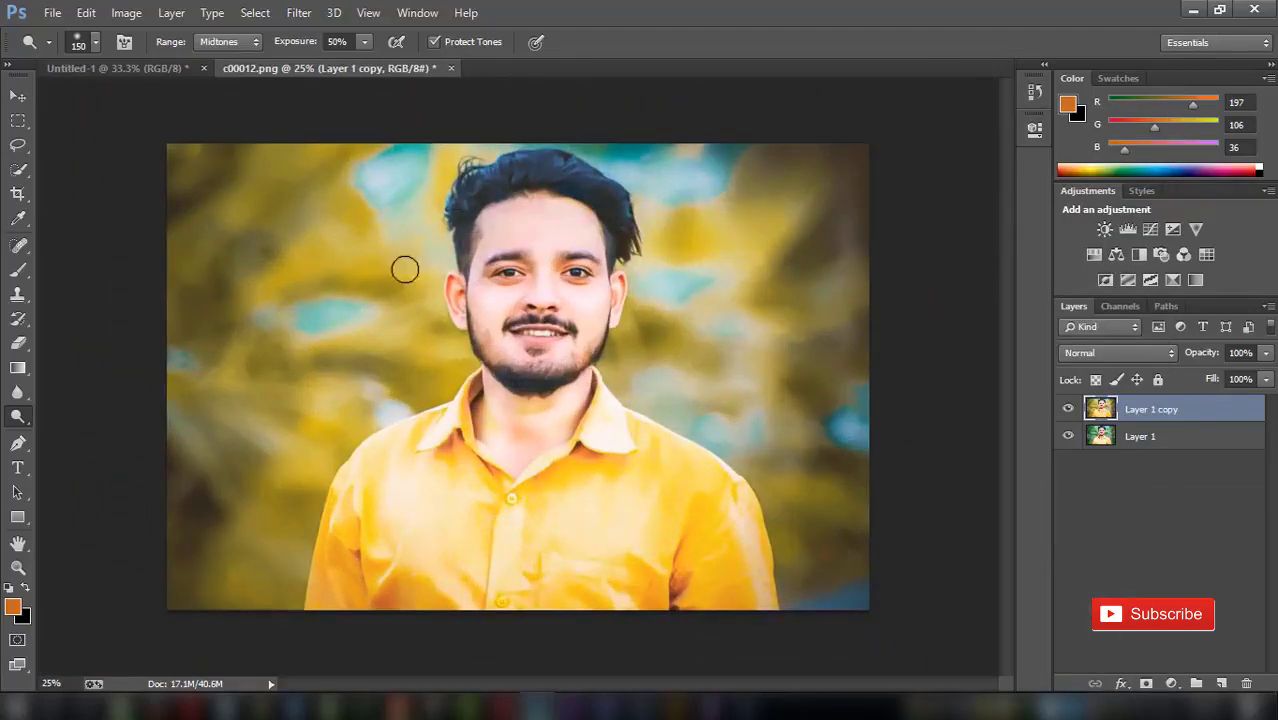
{"action": "left_click", "coordinate": [18, 145]}
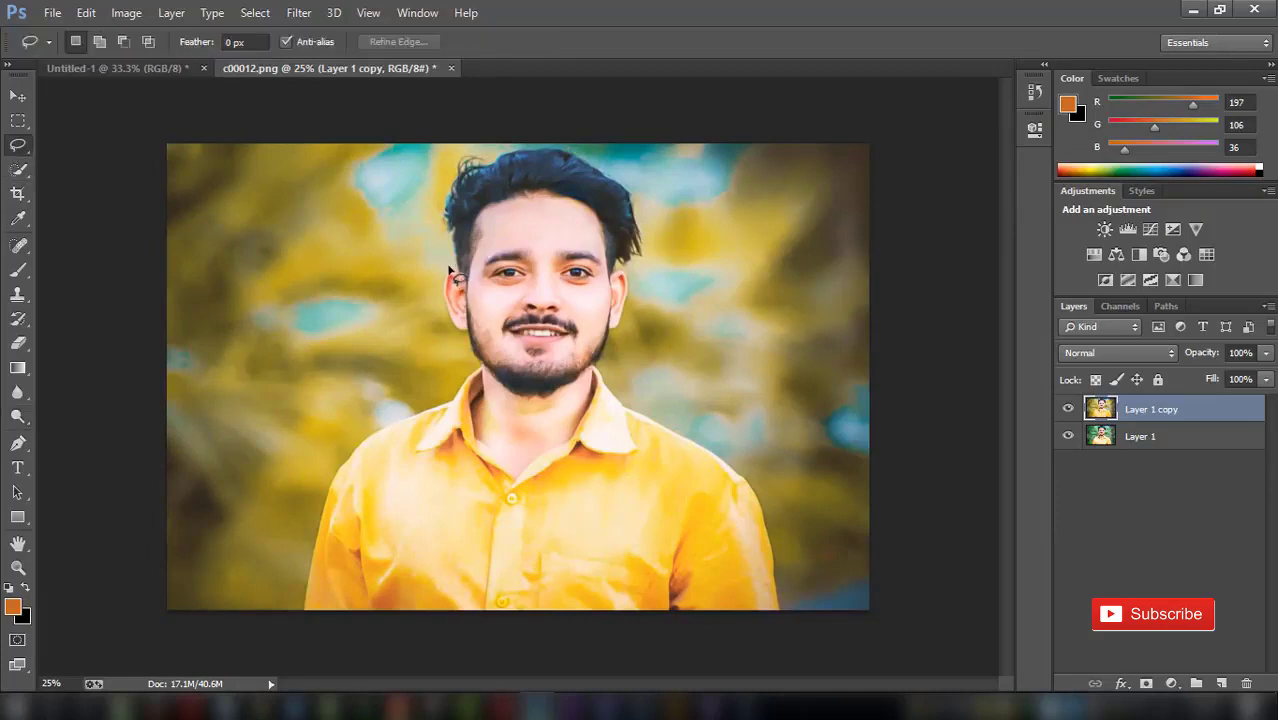
{"action": "mouse_move", "coordinate": [449, 268]}
{"action": "left_mouse_down"}
{"action": "mouse_move", "coordinate": [441, 411]}
{"action": "mouse_move", "coordinate": [604, 440]}
{"action": "mouse_move", "coordinate": [642, 263]}
{"action": "left_mouse_up"}
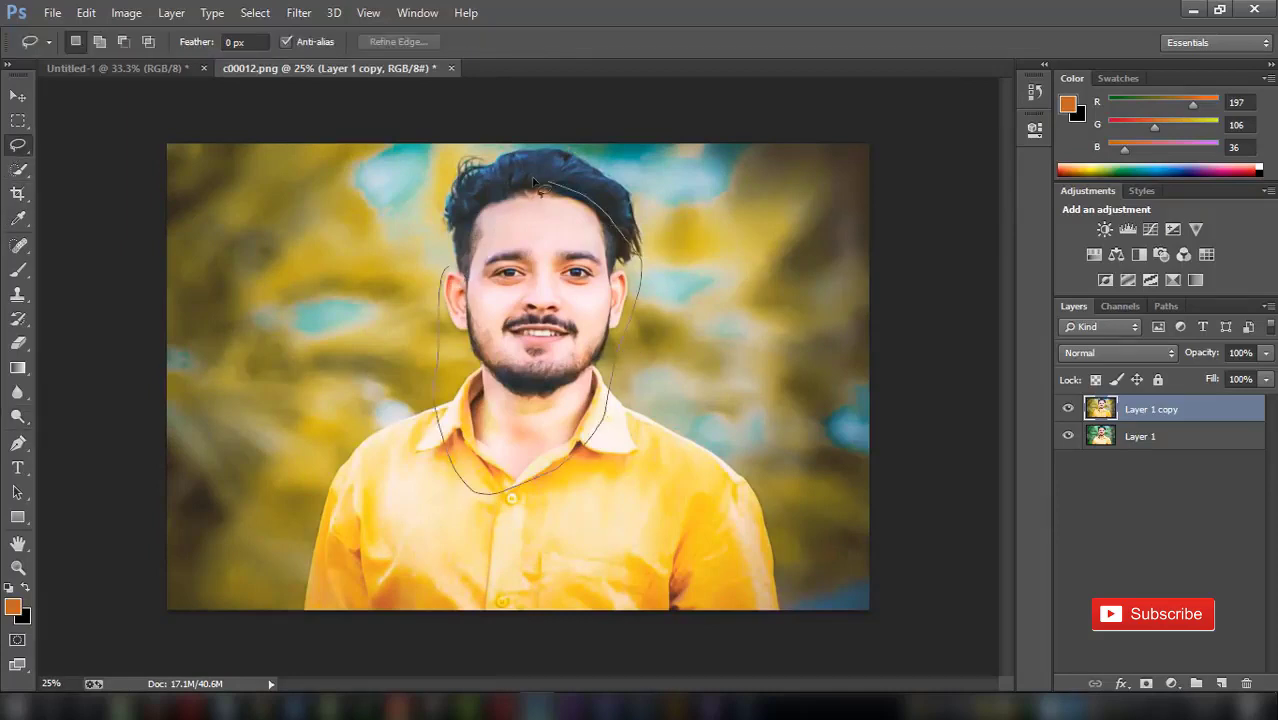
{"action": "right_click", "coordinate": [488, 272]}
{"action": "left_click", "coordinate": [585, 421]}
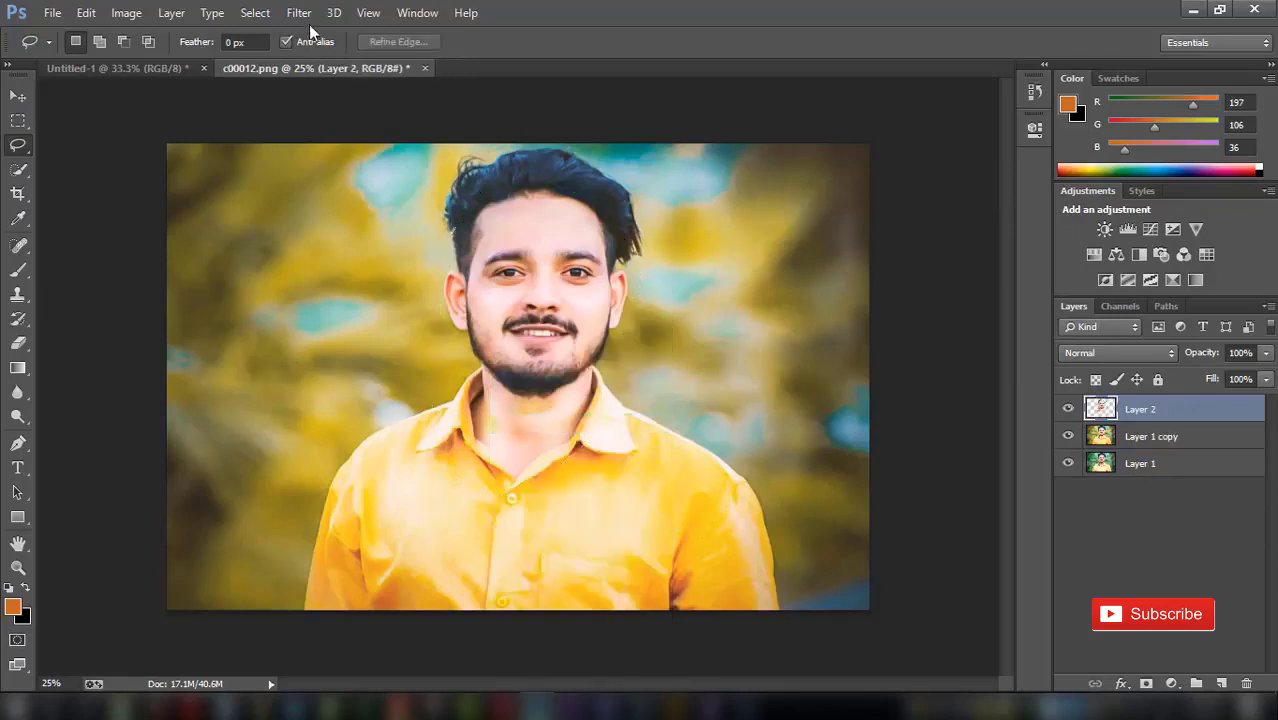
Step: Smooth Layer 2's skin with Noiseware Professional at Default settings
{"action": "left_click", "coordinate": [298, 12]}
{"action": "mouse_move", "coordinate": [329, 406]}
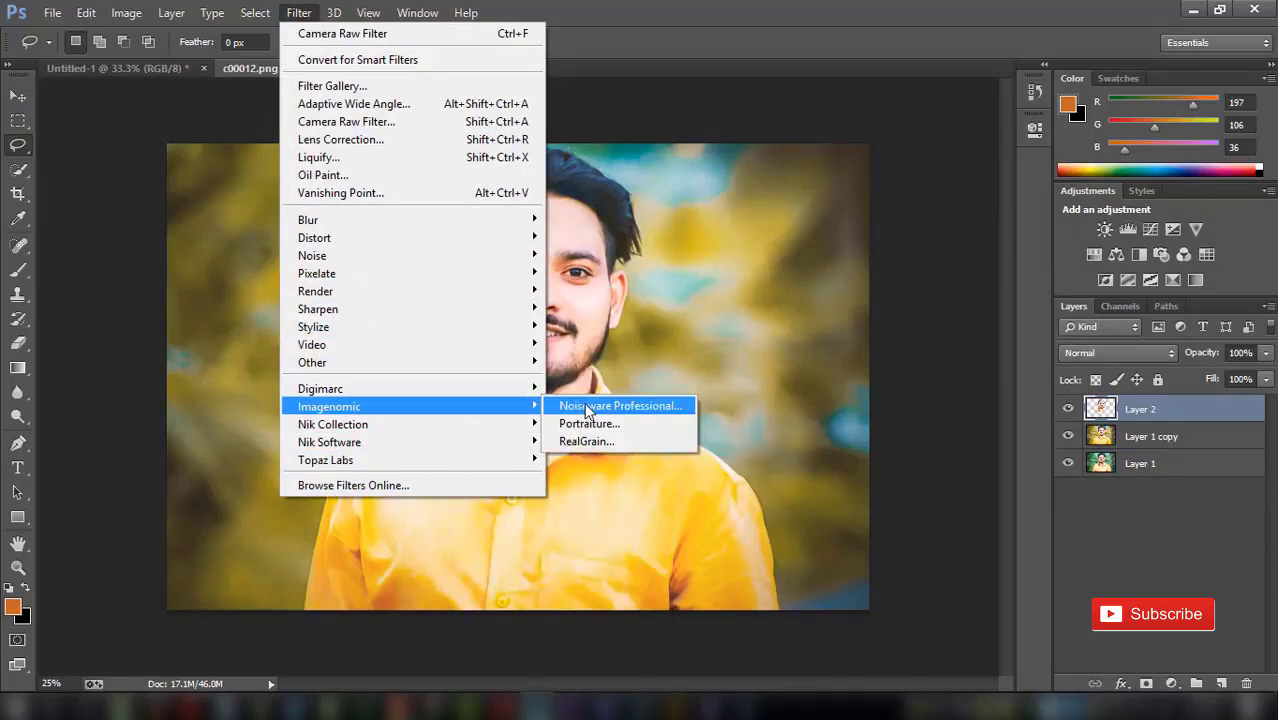
{"action": "left_click", "coordinate": [588, 408]}
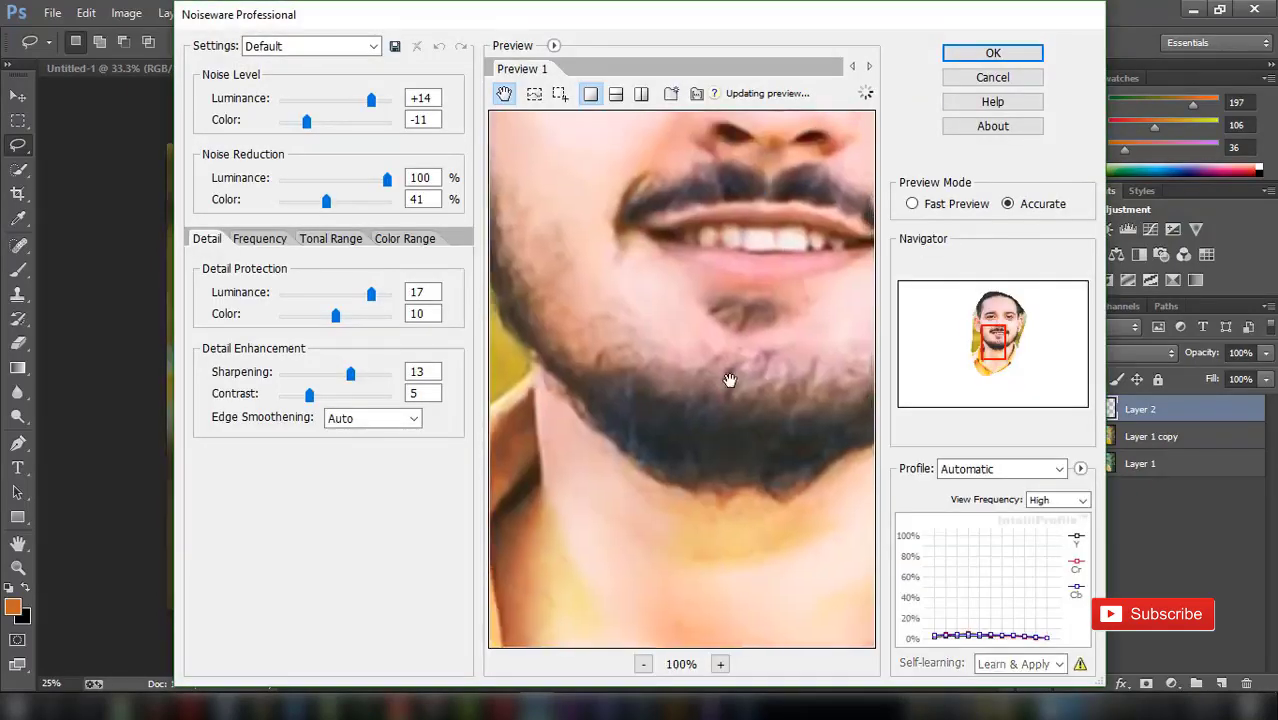
{"action": "left_click_drag", "start_coordinate": [730, 380], "coordinate": [810, 645]}
{"action": "left_click", "coordinate": [1010, 53]}
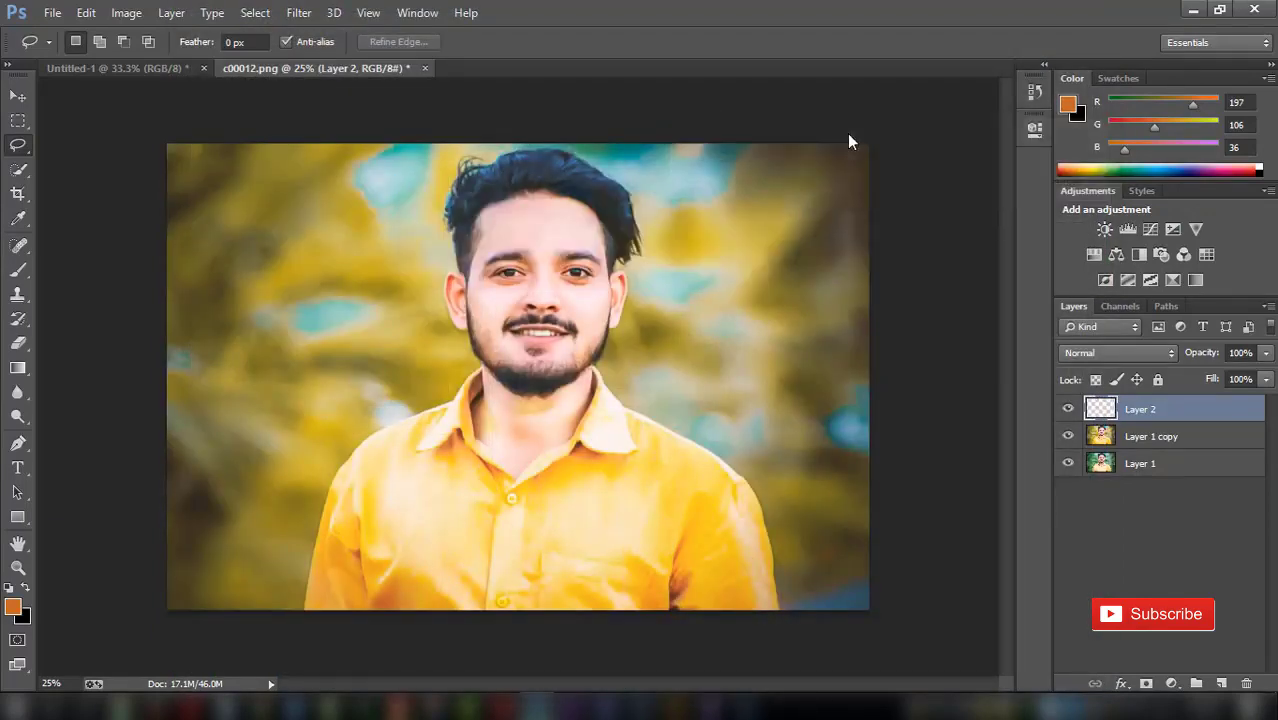
{"action": "left_click", "coordinate": [1066, 407]}
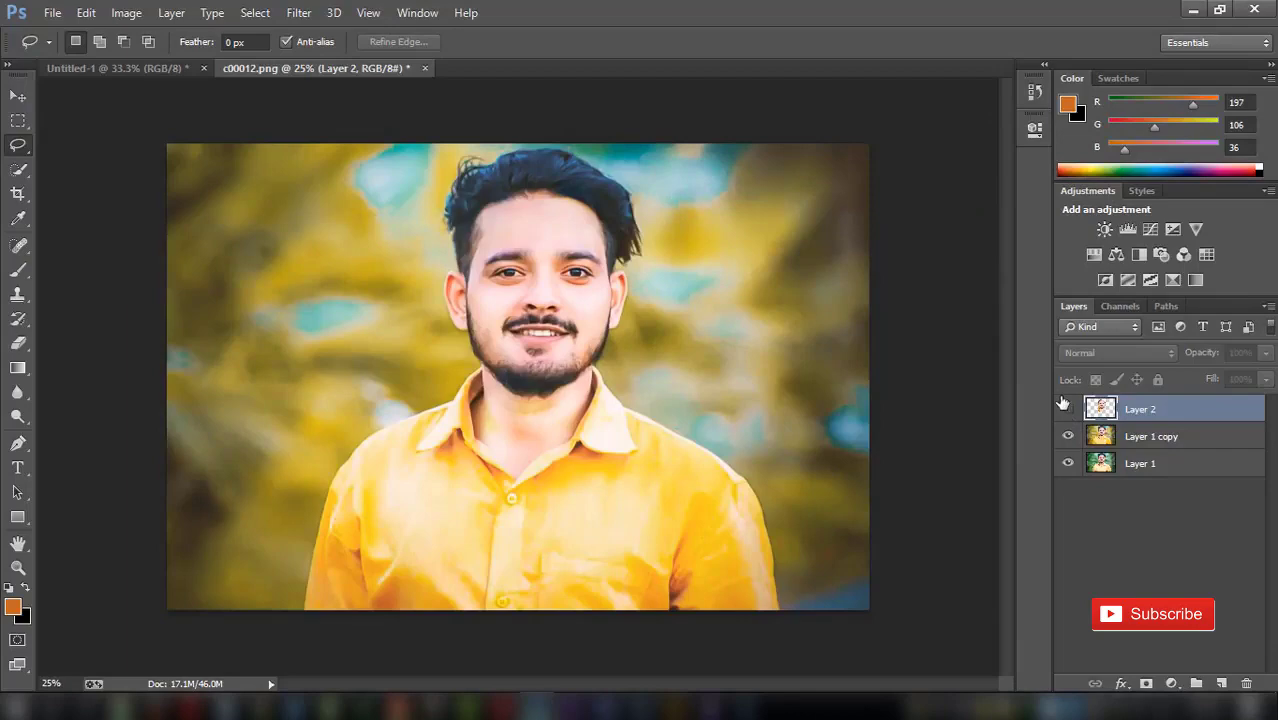
Step: Undo an accidental merge of Layer 2, hide it, and merge Layer 1 copy into Layer 1
{"action": "left_click", "coordinate": [1065, 405]}
{"action": "right_click", "coordinate": [1164, 413]}
{"action": "left_click", "coordinate": [885, 541]}
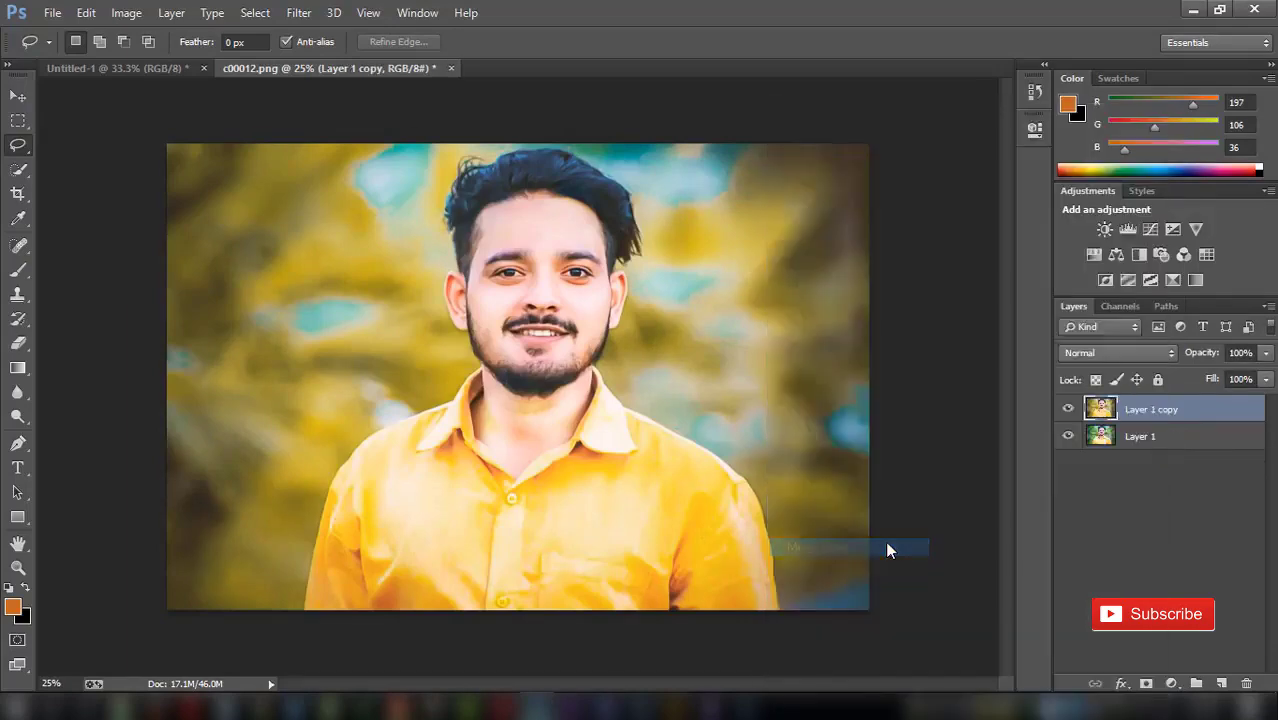
{"action": "left_click", "coordinate": [86, 12]}
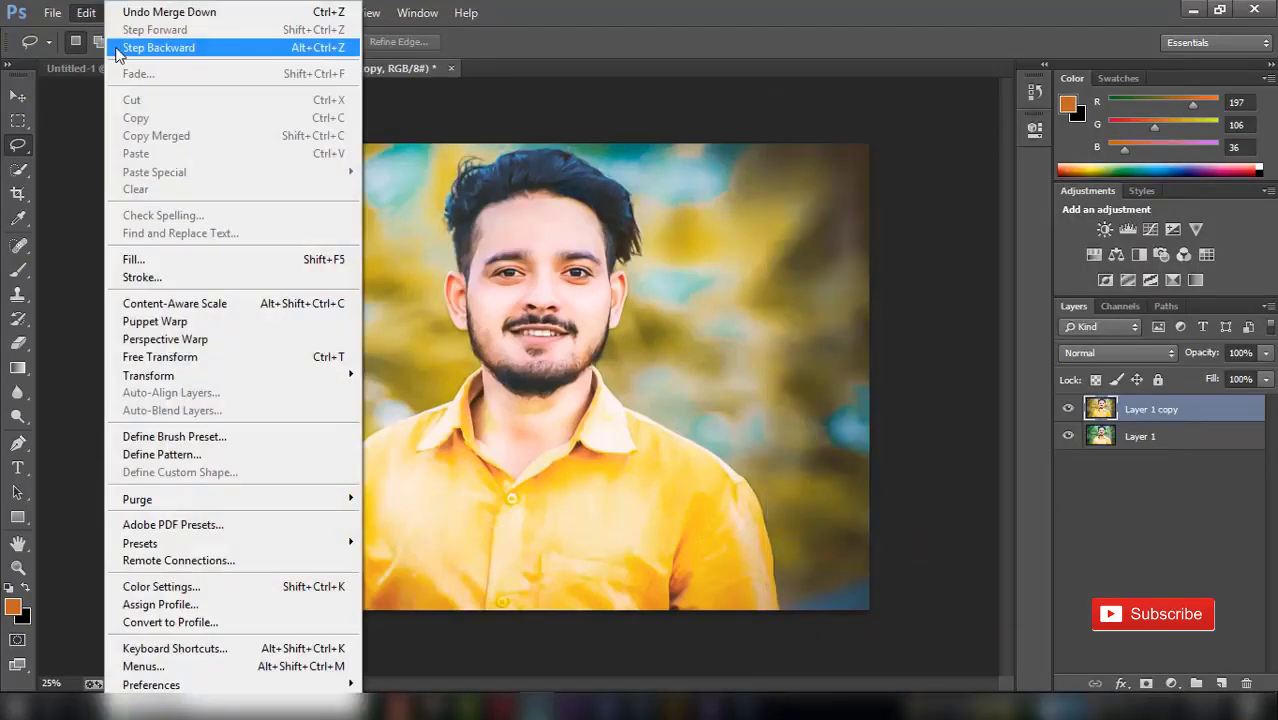
{"action": "left_click", "coordinate": [130, 46]}
{"action": "left_click", "coordinate": [1067, 408]}
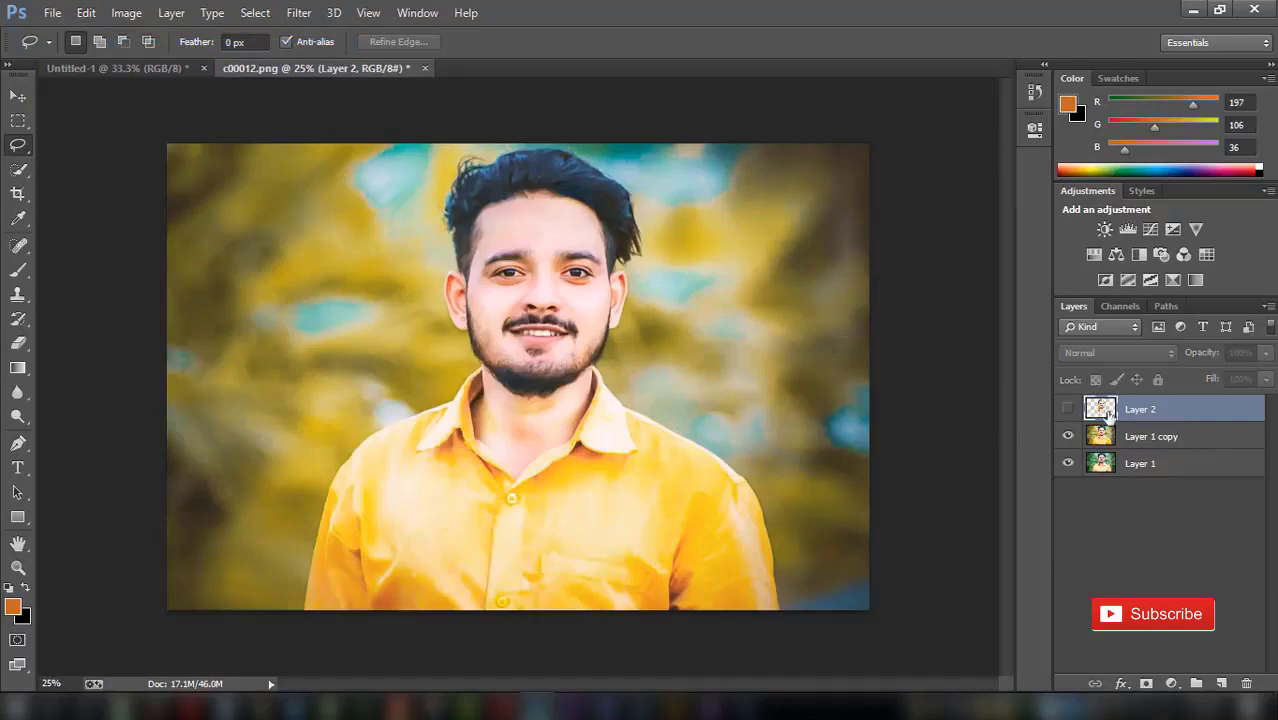
{"action": "right_click", "coordinate": [1168, 437]}
{"action": "left_click", "coordinate": [885, 542]}
Step: Apply Camera Raw to Layer 1 with Clarity -10 and Luminance noise reduction 33
{"action": "left_click", "coordinate": [299, 12]}
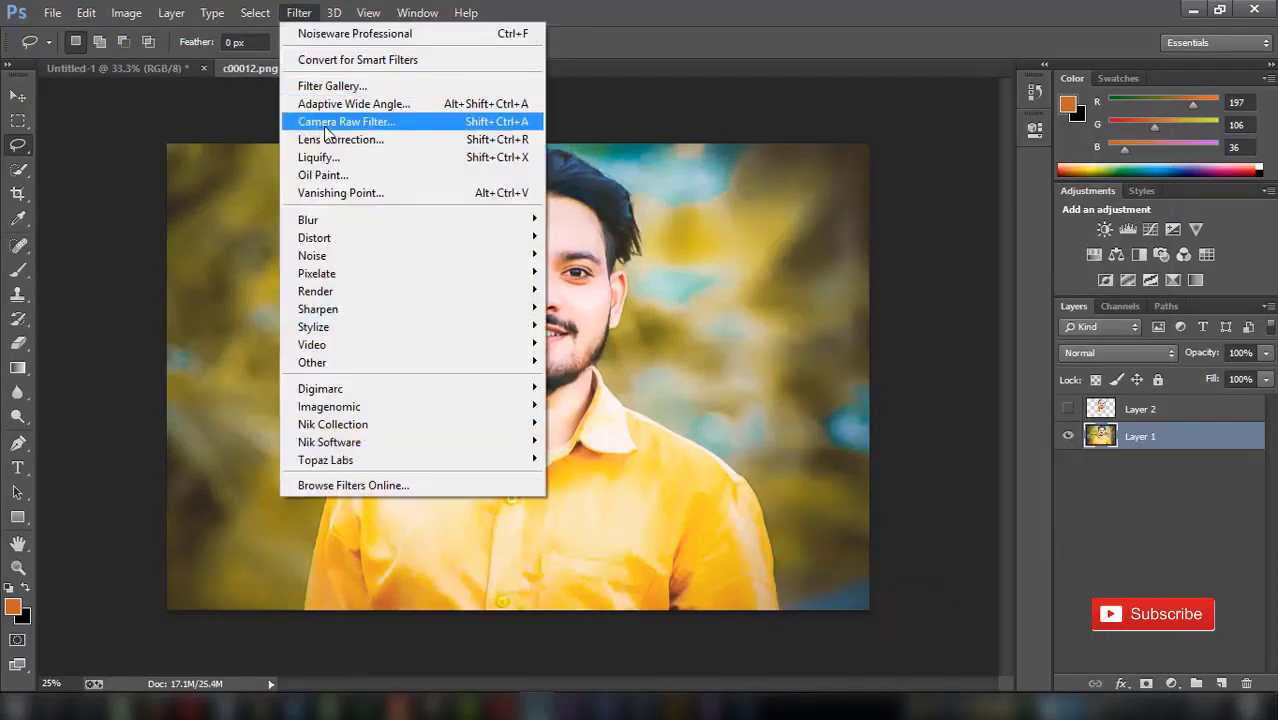
{"action": "left_click", "coordinate": [325, 127]}
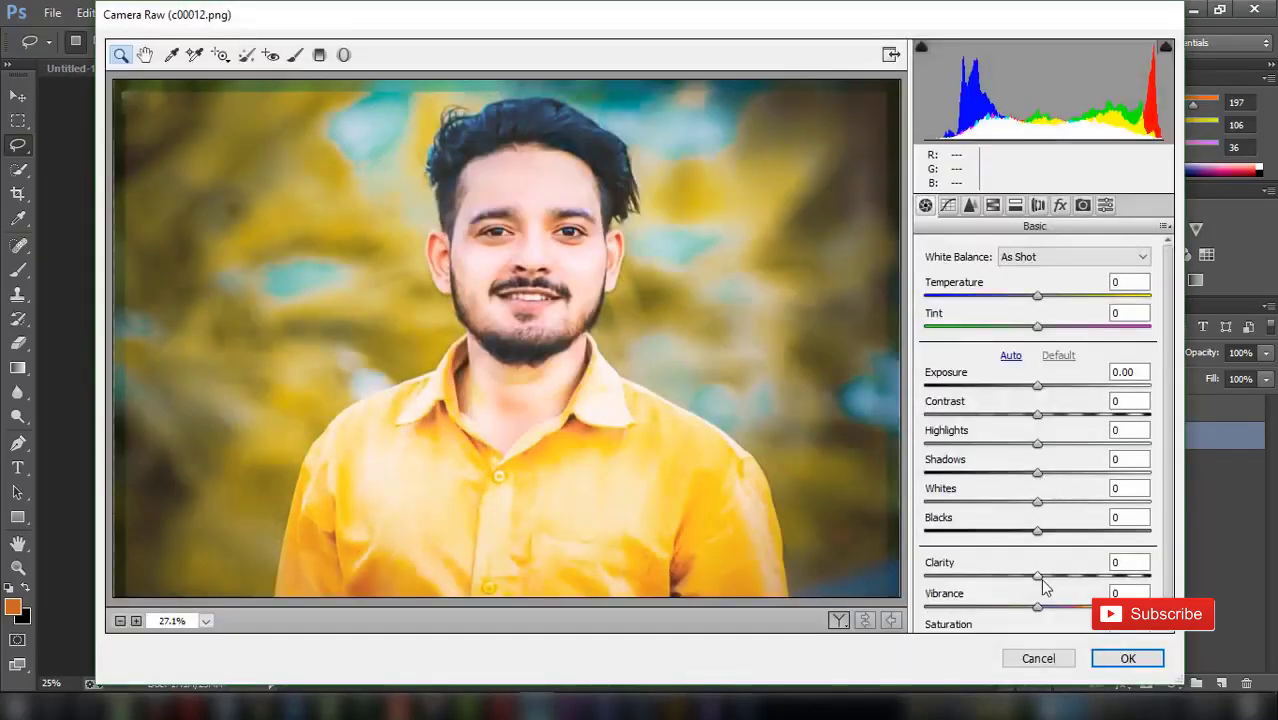
{"action": "mouse_move", "coordinate": [1038, 577]}
{"action": "left_mouse_down"}
{"action": "mouse_move", "coordinate": [1070, 577]}
{"action": "mouse_move", "coordinate": [1026, 577]}
{"action": "left_mouse_up"}
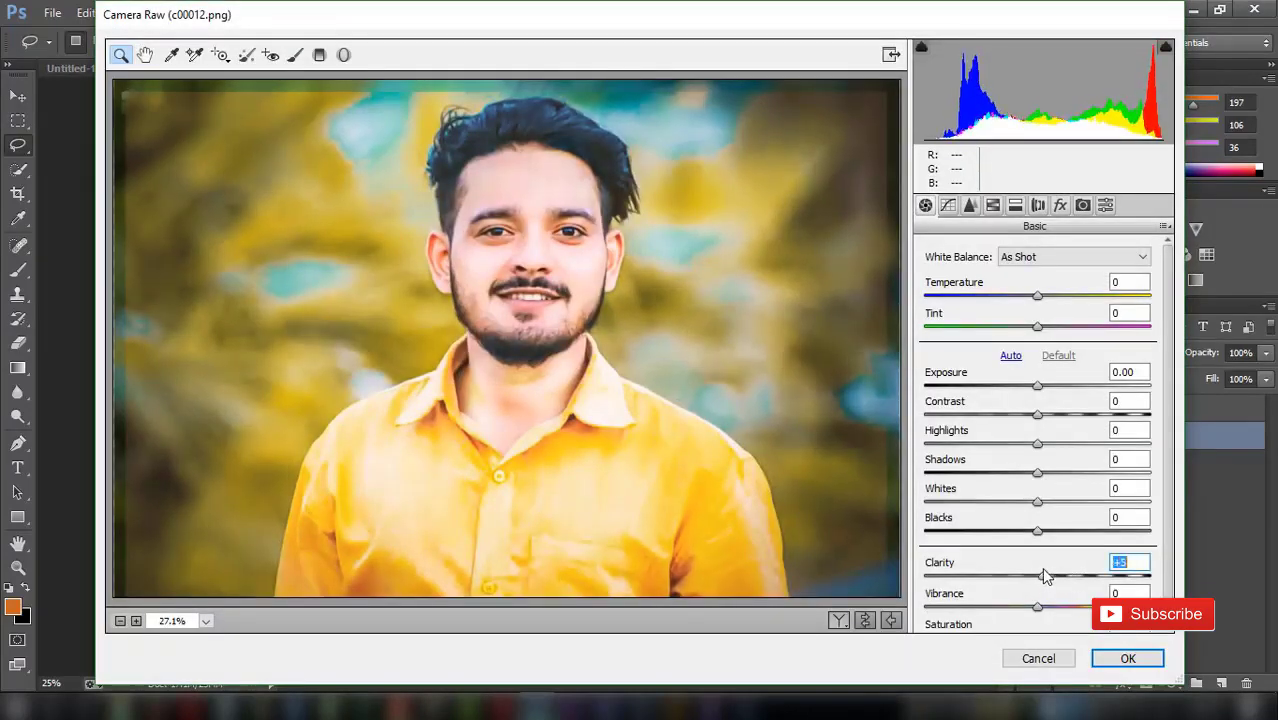
{"action": "left_click", "coordinate": [970, 205]}
{"action": "left_click_drag", "start_coordinate": [938, 440], "coordinate": [968, 440]}
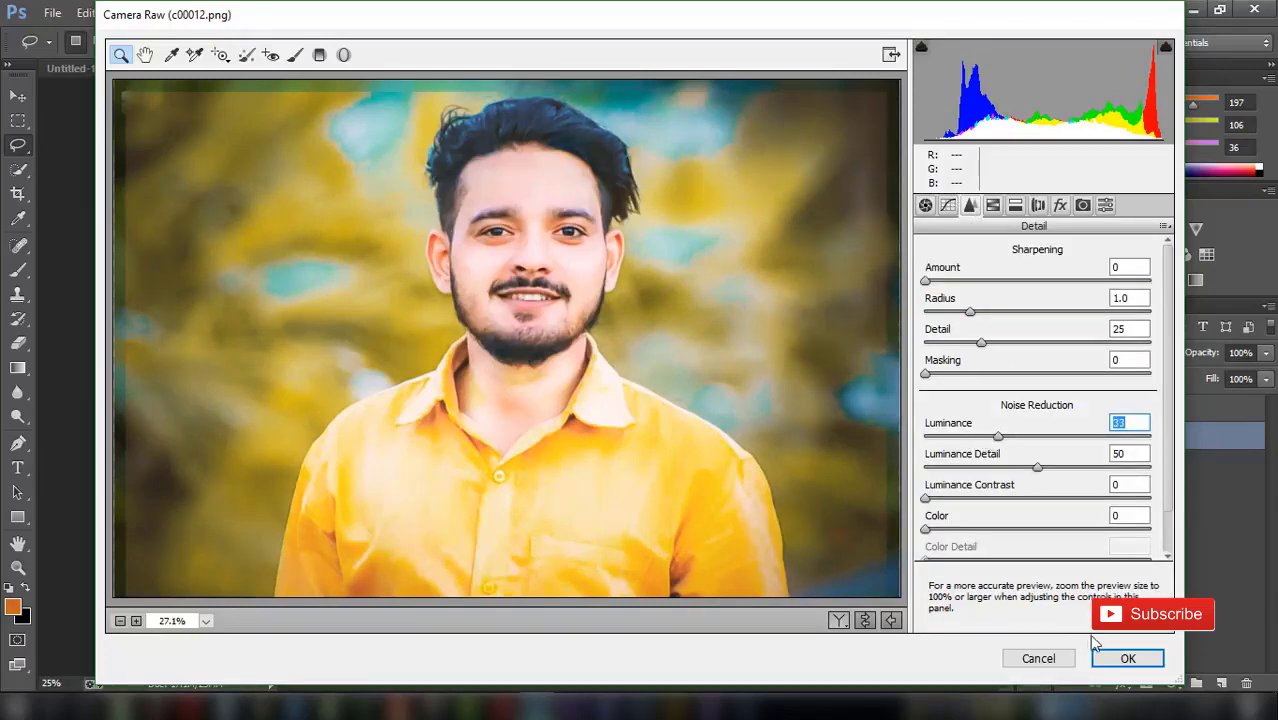
{"action": "left_click", "coordinate": [1127, 658]}
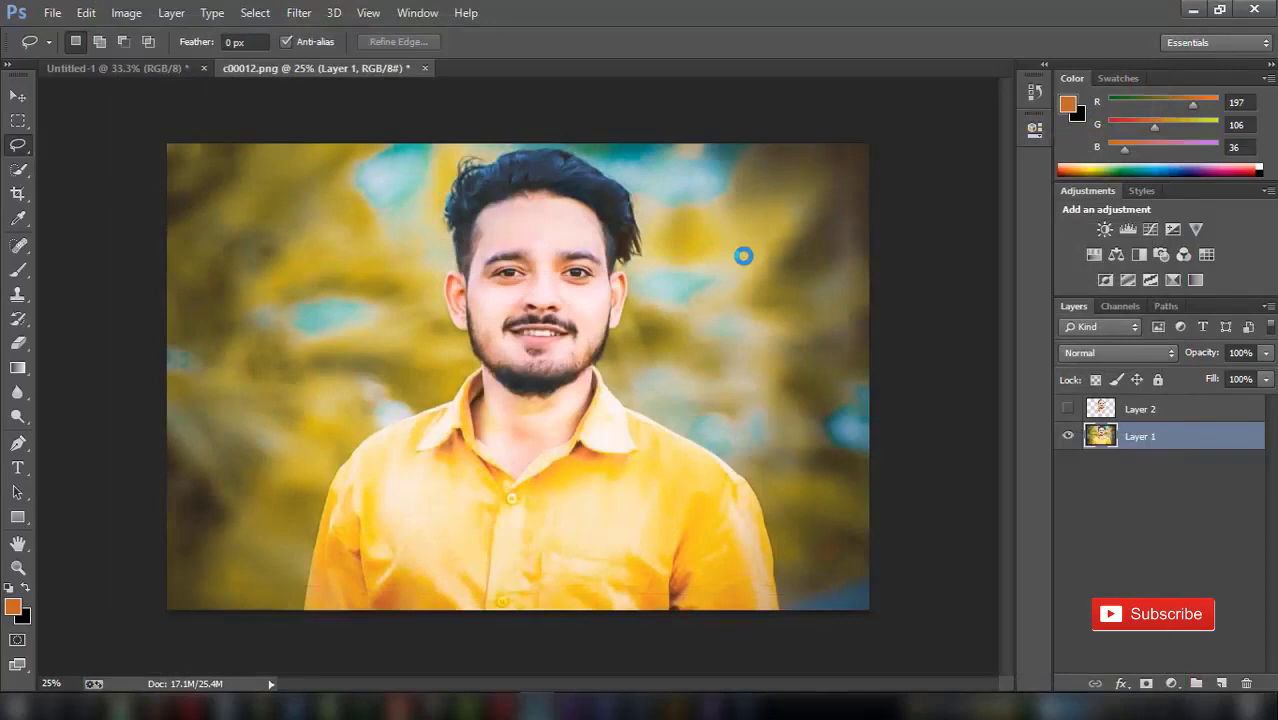